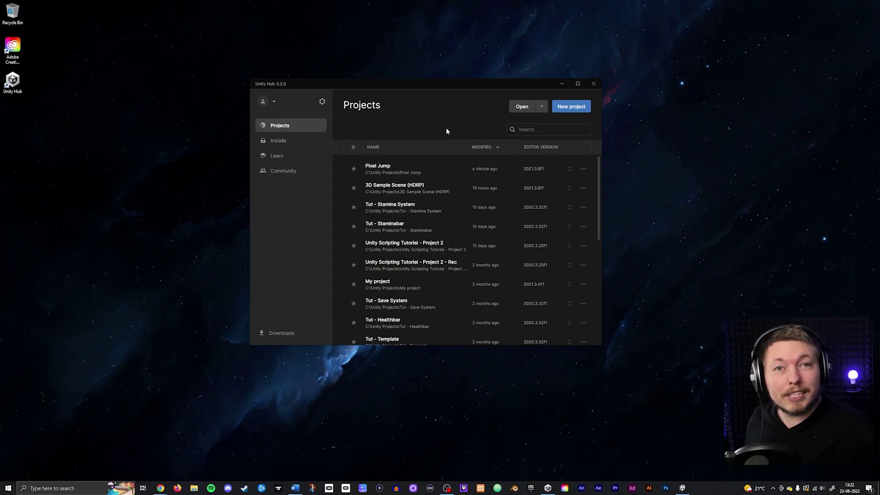
Create a new project from the 2D Core template, keeping the name My project (1) and the C:\Unity Projects location
{"action": "left_click", "coordinate": [578, 110]}
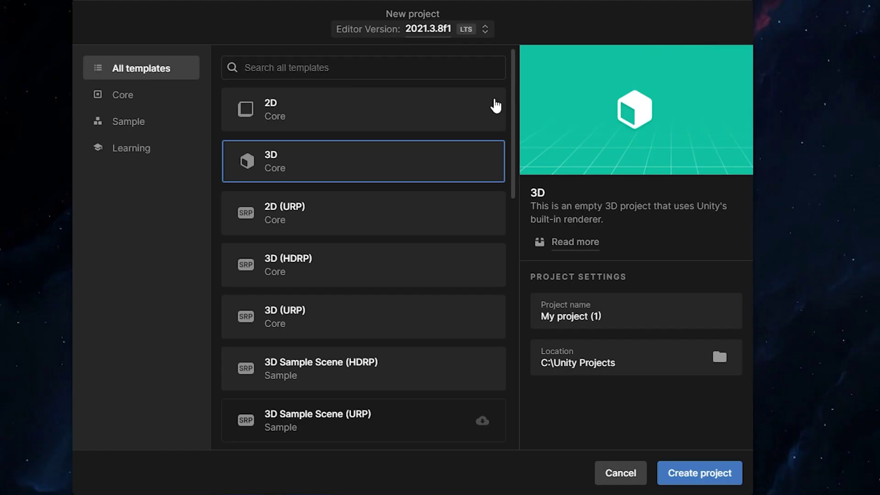
{"action": "left_click", "coordinate": [388, 202]}
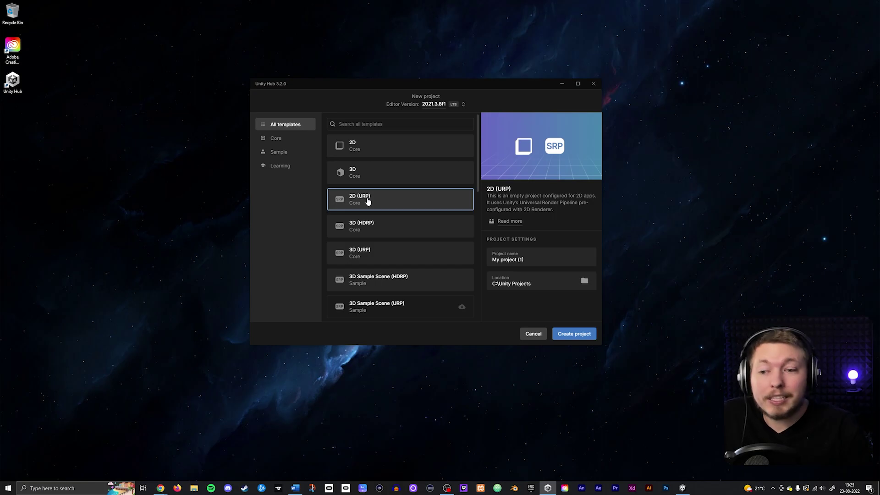
{"action": "left_click", "coordinate": [377, 152]}
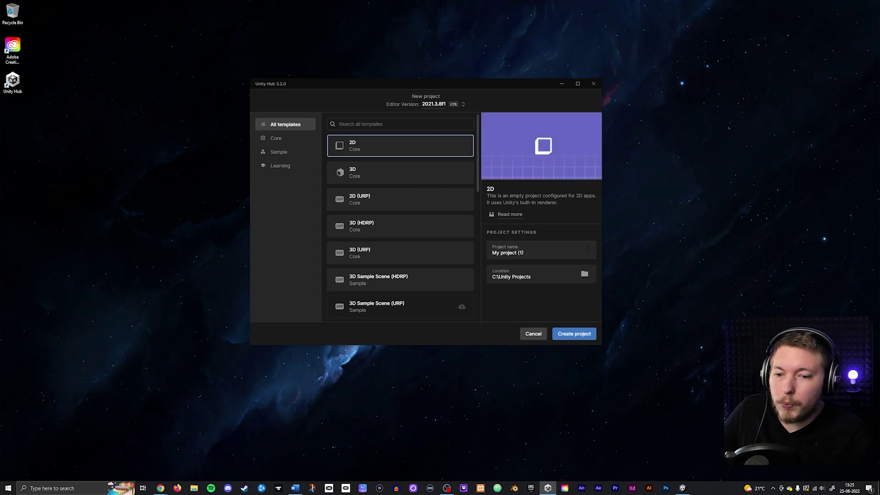
{"action": "left_click", "coordinate": [578, 334]}
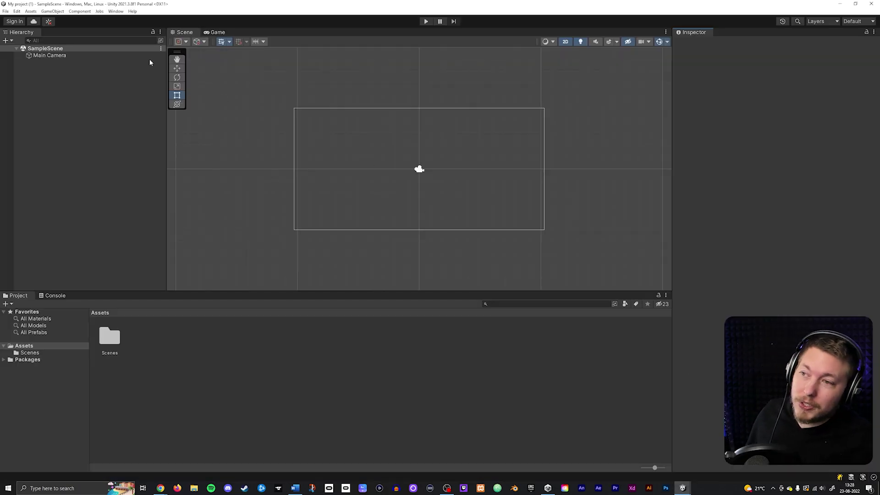
Open the Package Manager and dock it beside the Console
{"action": "left_click", "coordinate": [116, 11]}
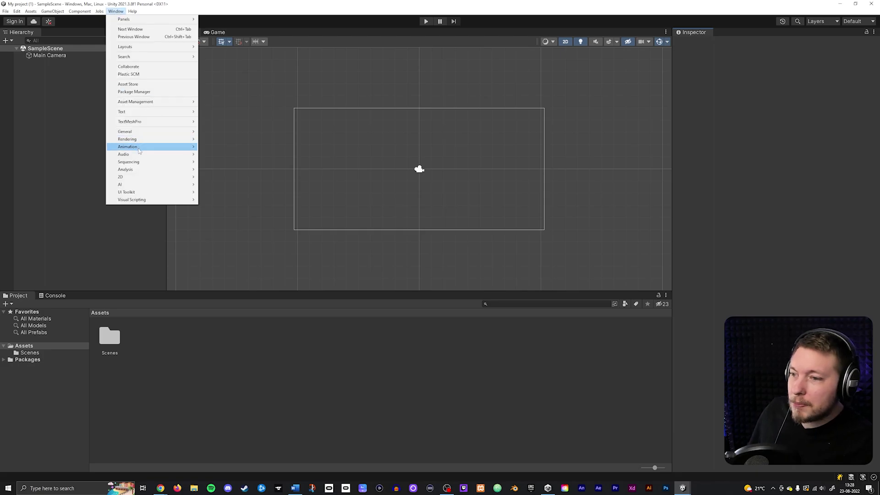
{"action": "left_click", "coordinate": [134, 91]}
{"action": "left_click_drag", "start_coordinate": [217, 97], "coordinate": [154, 301]}
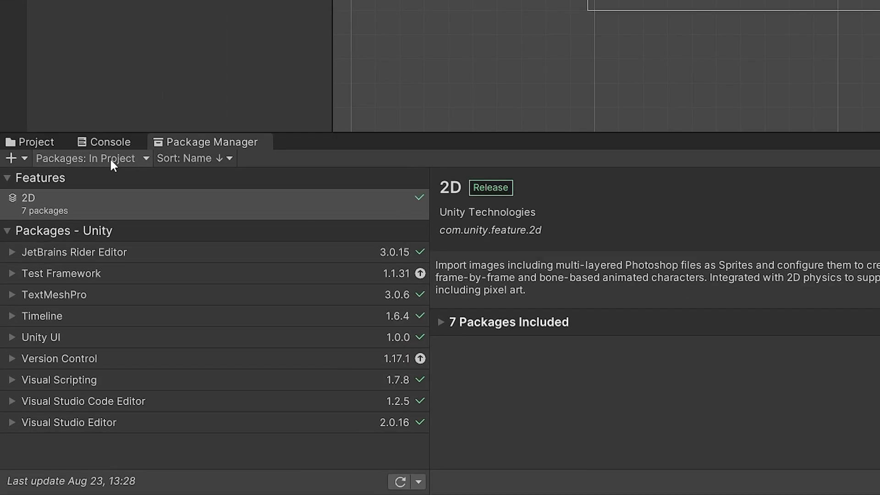
Install the Universal RP package from the Unity Registry
{"action": "left_click", "coordinate": [55, 303]}
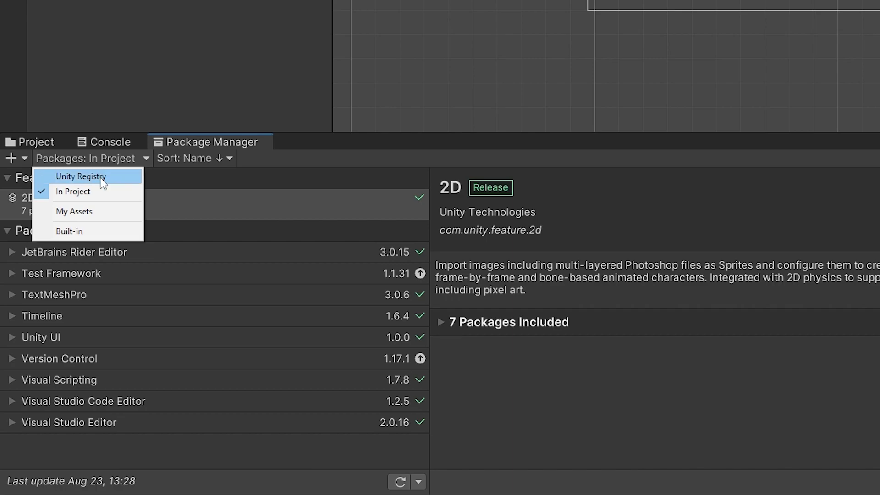
{"action": "left_click", "coordinate": [102, 179]}
{"action": "scroll", "coordinate": [172, 331], "scroll_direction": "down", "scroll_amount": 10}
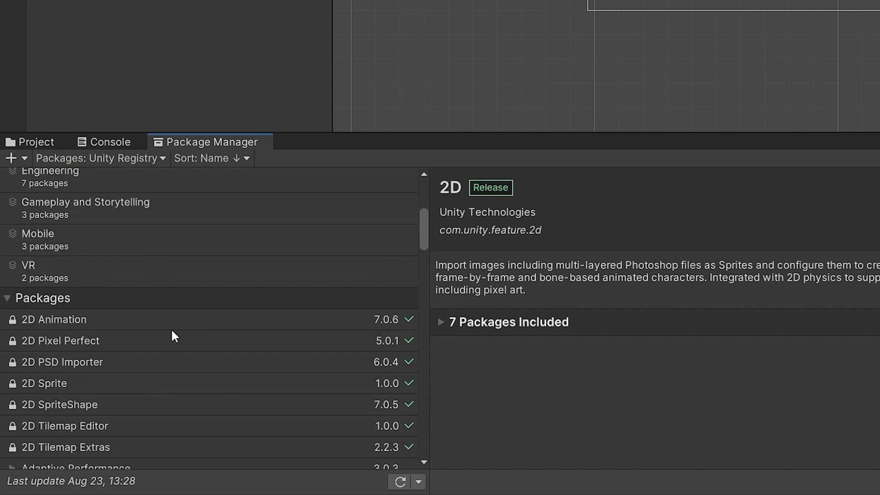
{"action": "scroll", "coordinate": [172, 331], "scroll_direction": "down", "scroll_amount": 10}
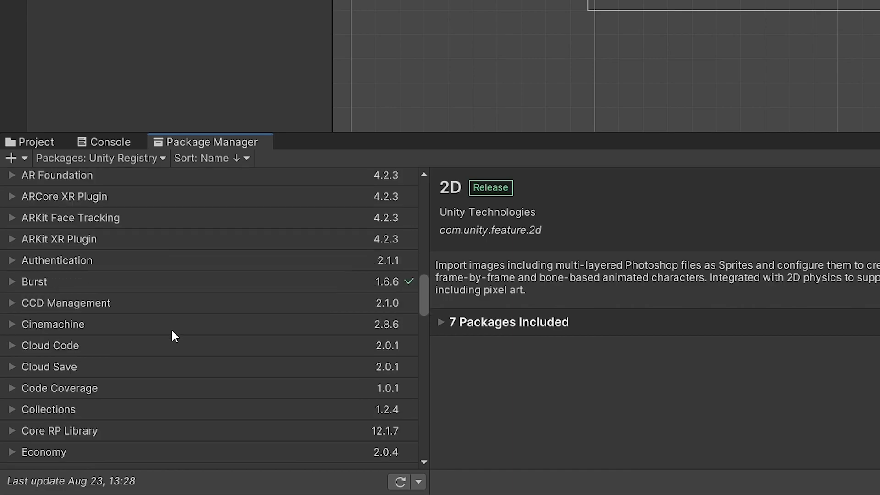
{"action": "scroll", "coordinate": [172, 334], "scroll_direction": "down", "scroll_amount": 10}
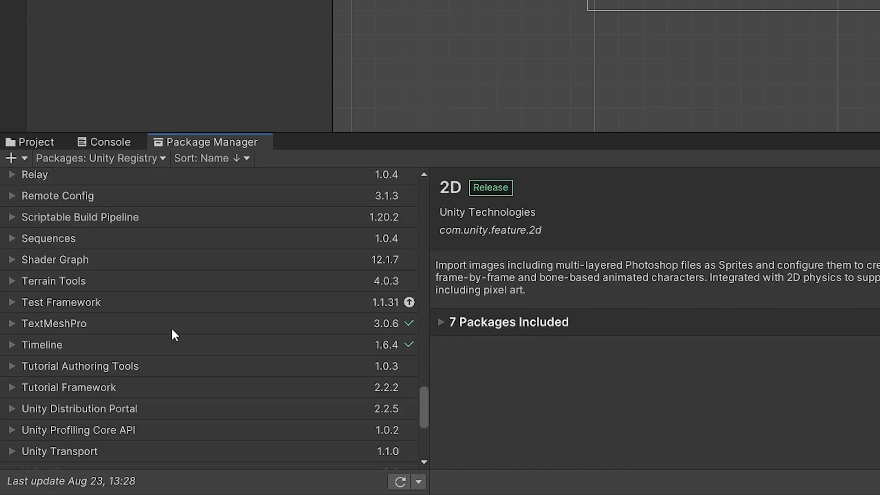
{"action": "left_click", "coordinate": [64, 353]}
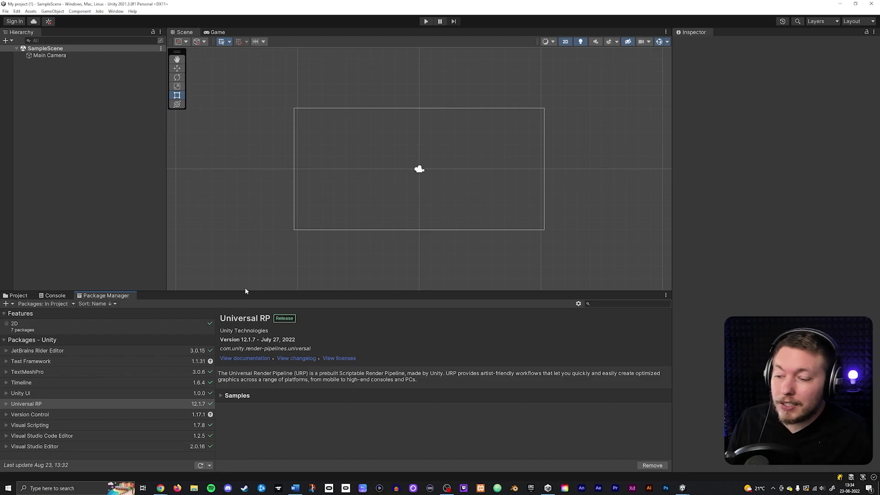
Create a URP Asset (with 2D Renderer) in the Assets folder, keeping its default name
{"action": "left_click", "coordinate": [18, 296]}
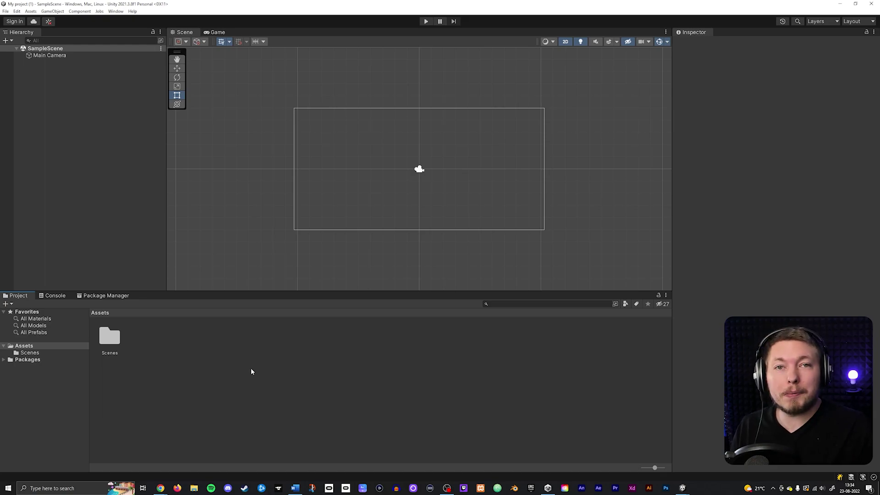
{"action": "right_click", "coordinate": [179, 341]}
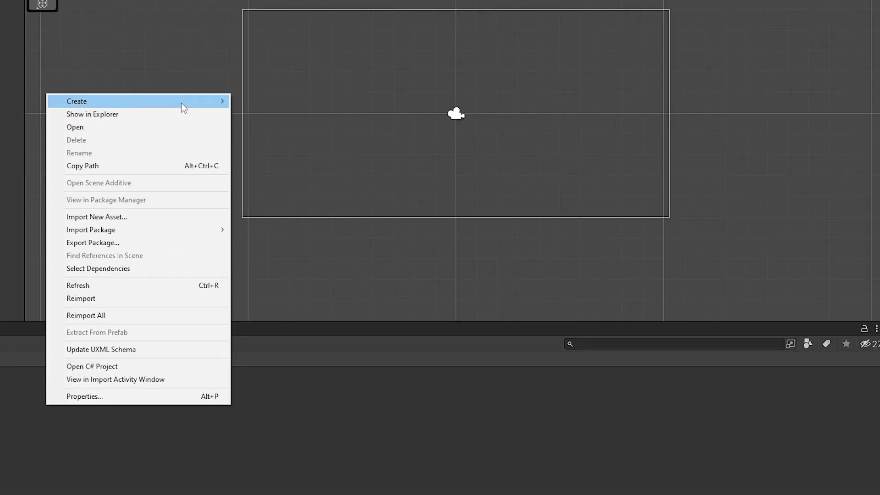
{"action": "mouse_move", "coordinate": [260, 162]}
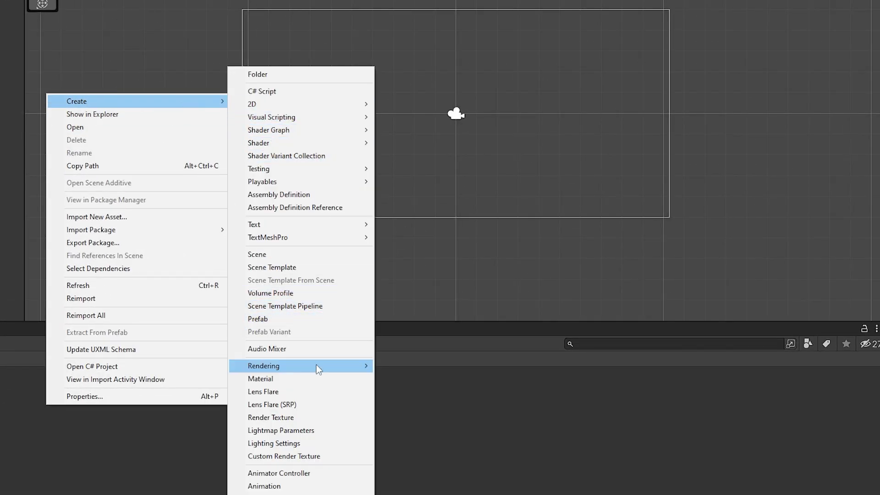
{"action": "mouse_move", "coordinate": [318, 365]}
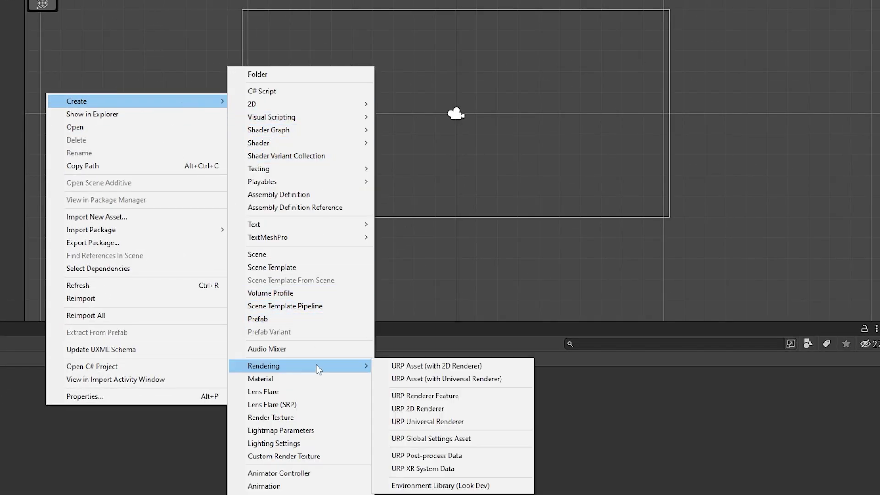
{"action": "left_click", "coordinate": [455, 367]}
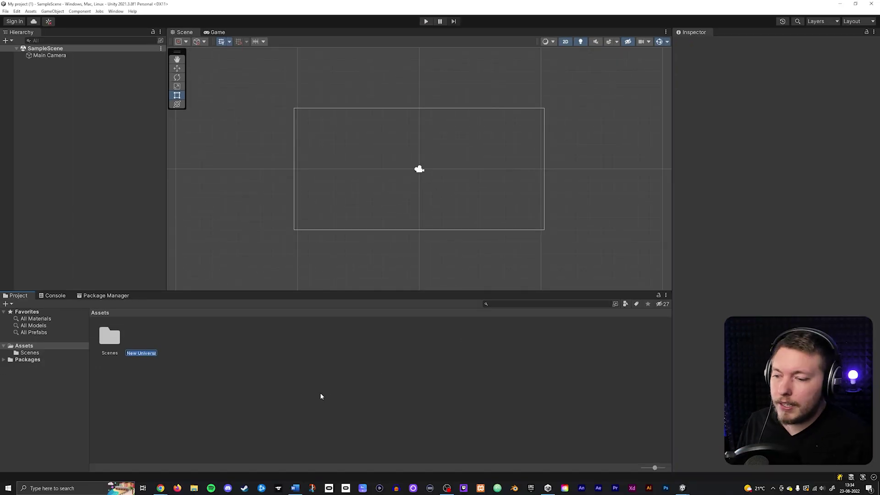
{"action": "left_click", "coordinate": [320, 393]}
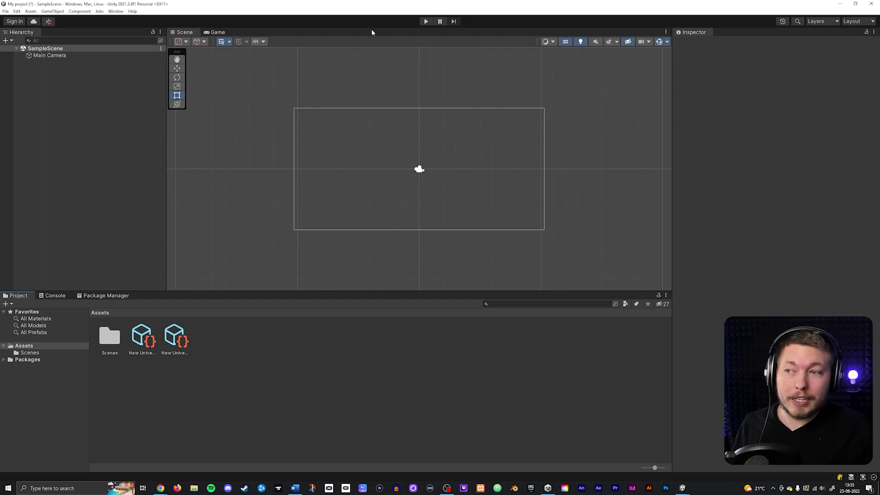
Open the Project Settings and dock them beside the Inspector
{"action": "left_click", "coordinate": [16, 12]}
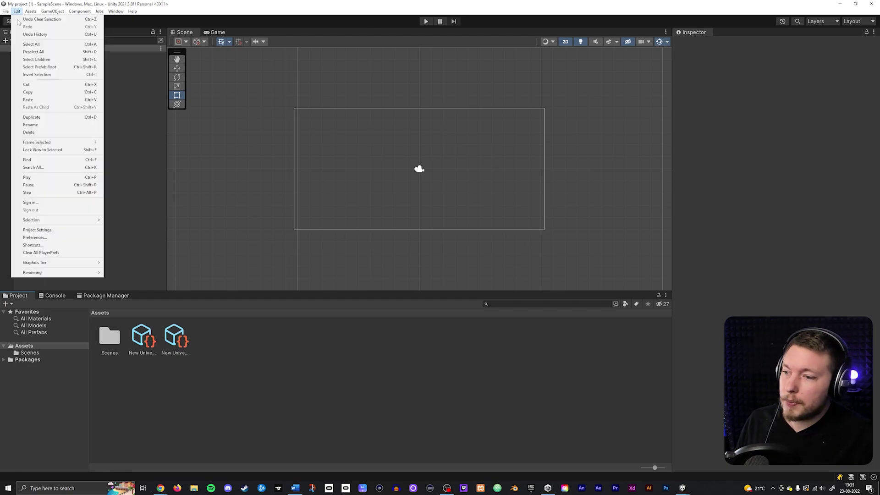
{"action": "left_click", "coordinate": [38, 230]}
{"action": "left_click_drag", "start_coordinate": [458, 222], "coordinate": [749, 48]}
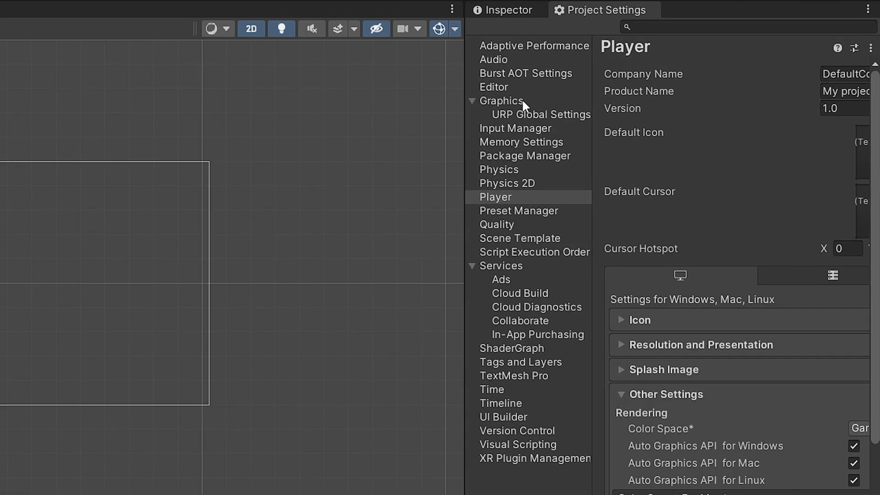
Assign New Universal Render Pipeline Asset as the Scriptable Render Pipeline in the Graphics settings and accept the pipeline change
{"action": "left_click", "coordinate": [700, 78]}
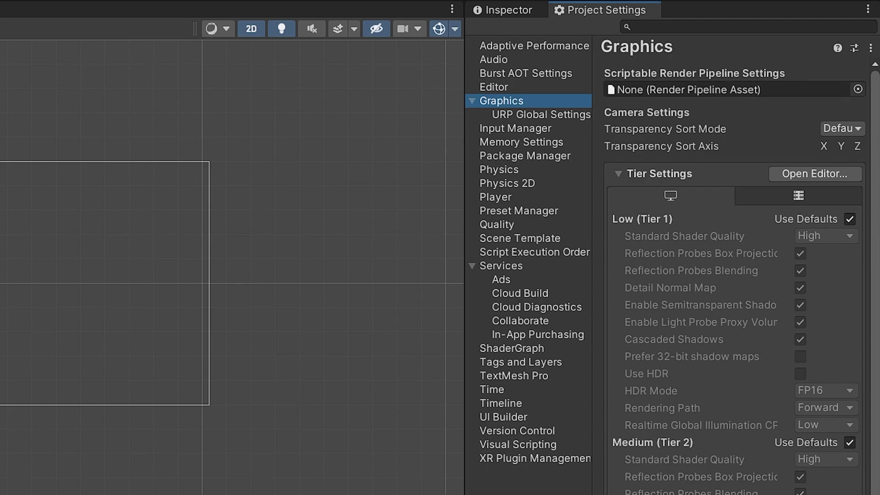
{"action": "left_click", "coordinate": [857, 89]}
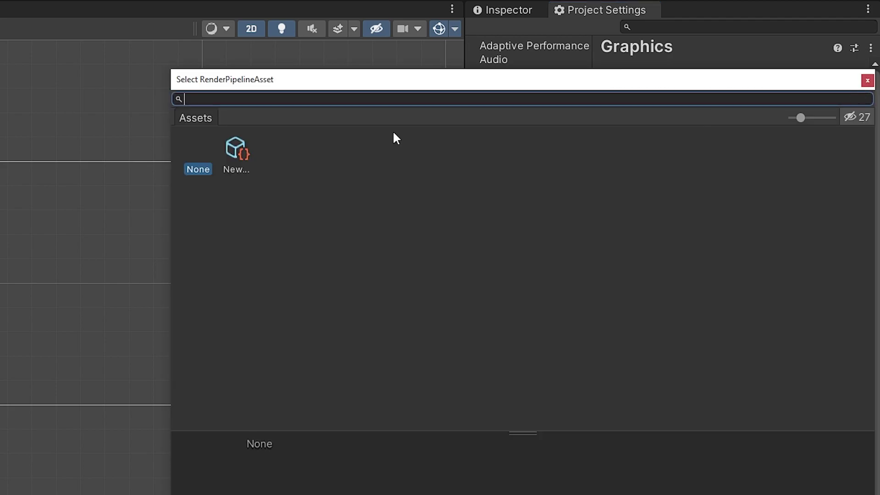
{"action": "left_click", "coordinate": [232, 150]}
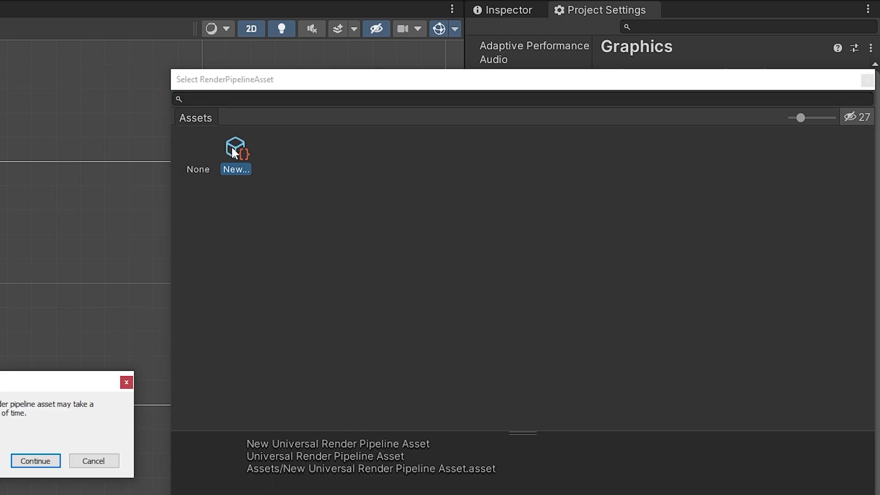
{"action": "left_click", "coordinate": [179, 462]}
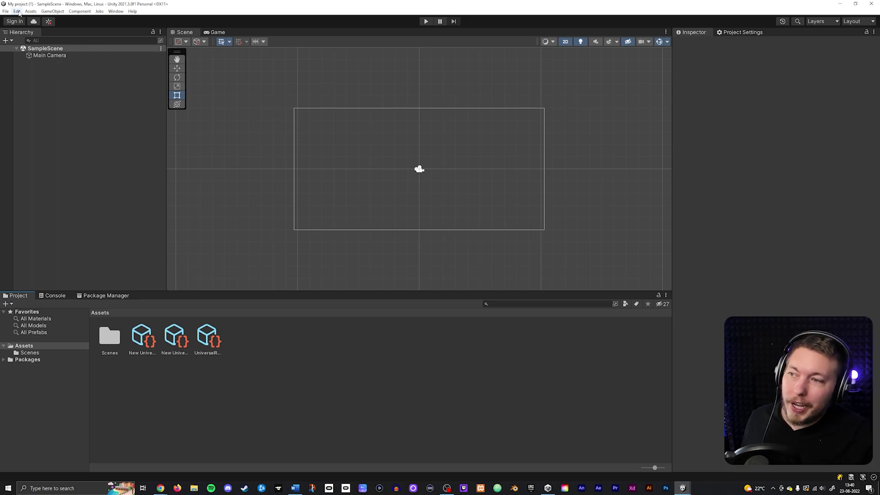
{"action": "left_click", "coordinate": [17, 12]}
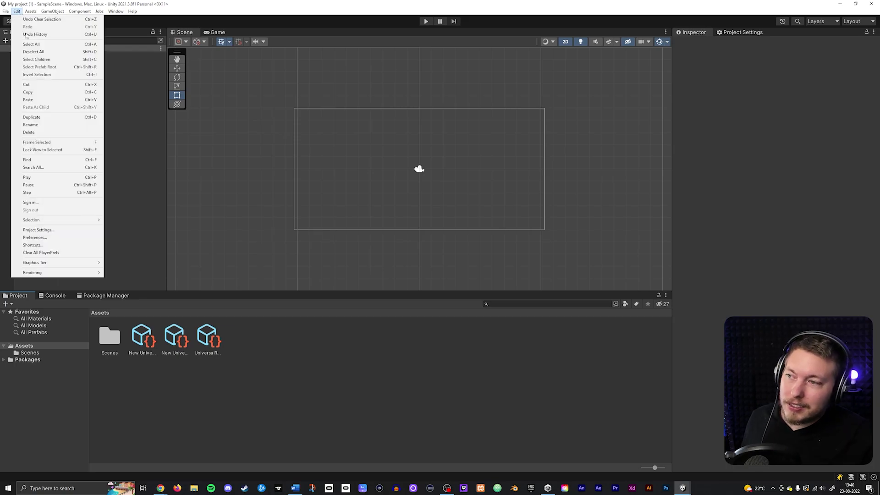
{"action": "mouse_move", "coordinate": [78, 274]}
{"action": "mouse_move", "coordinate": [145, 274]}
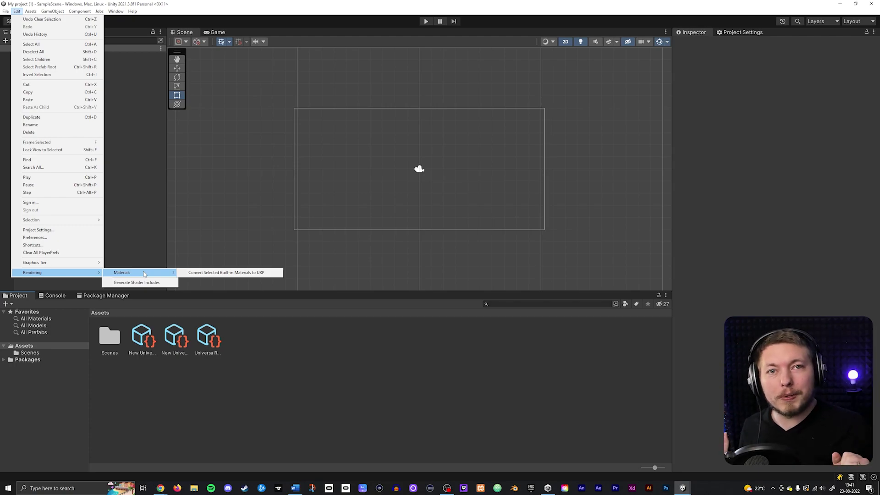
{"action": "left_click", "coordinate": [317, 359]}
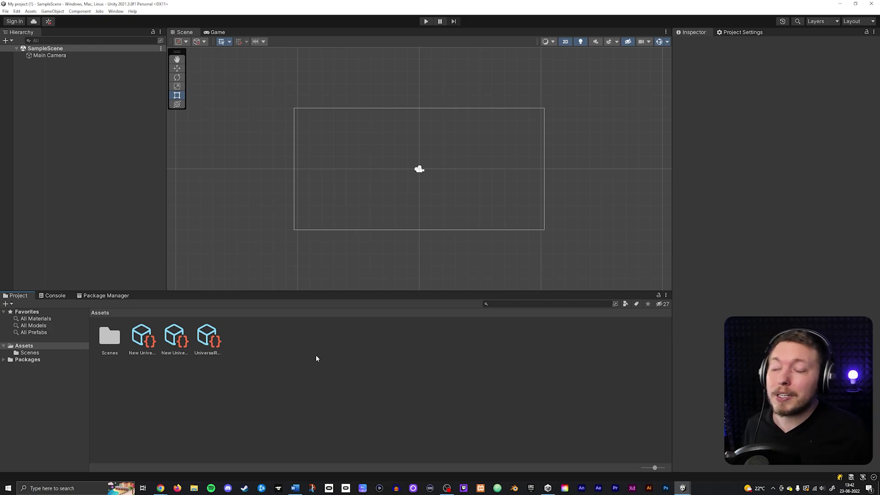
Convert the selected built-in materials to URP
{"action": "left_click", "coordinate": [16, 11]}
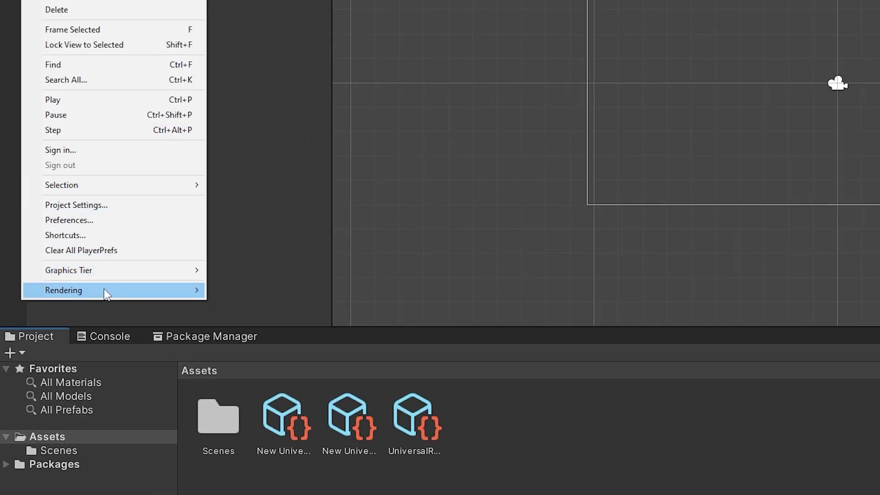
{"action": "mouse_move", "coordinate": [105, 291]}
{"action": "mouse_move", "coordinate": [274, 295]}
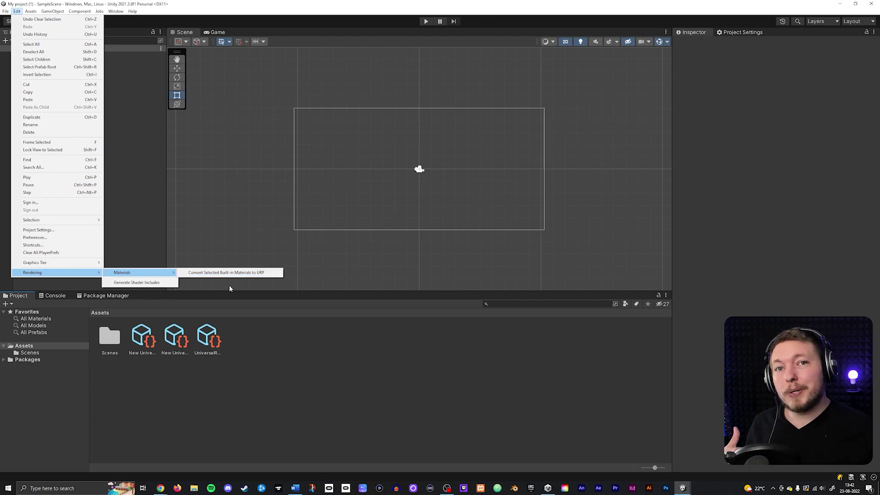
{"action": "left_click", "coordinate": [224, 274]}
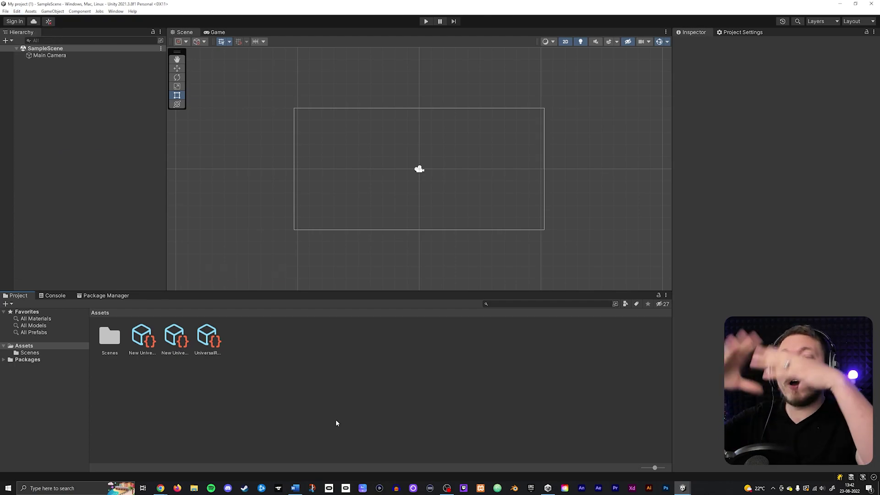
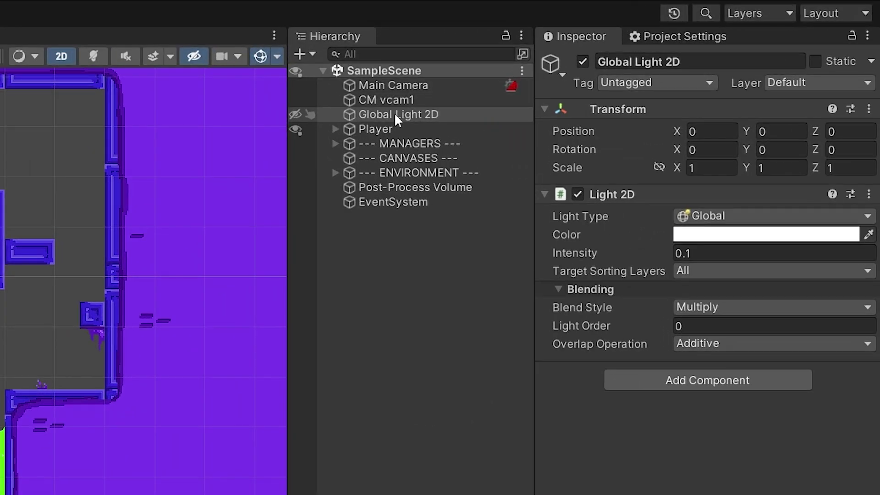
In the Pixel Jump project, examine the light types that can be created and the Global Light 2D object's Light 2D settings
{"action": "left_click", "coordinate": [396, 116]}
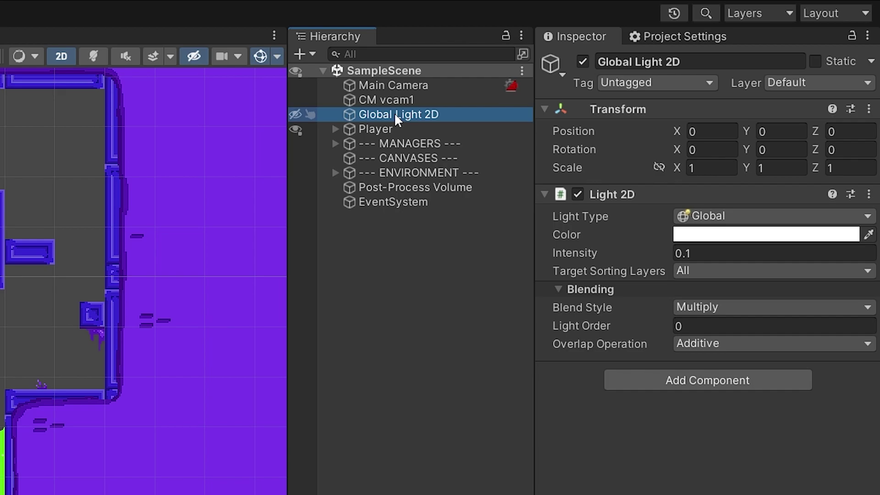
{"action": "right_click", "coordinate": [388, 251]}
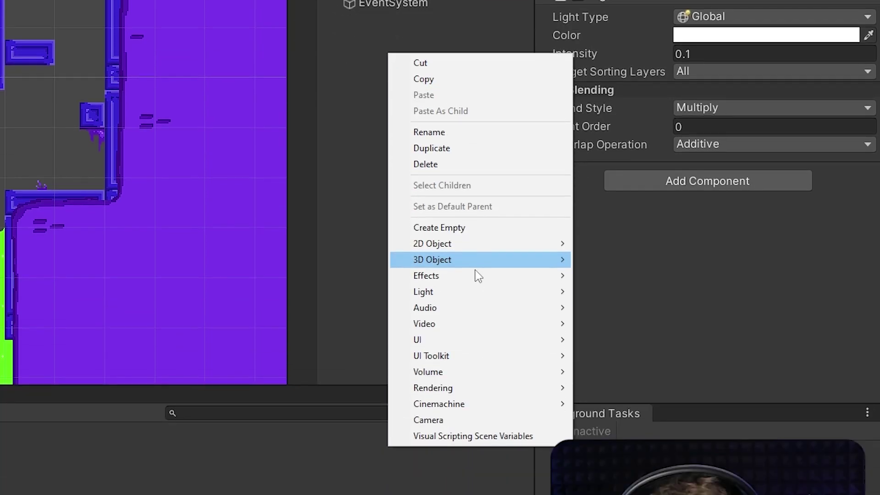
{"action": "mouse_move", "coordinate": [472, 293]}
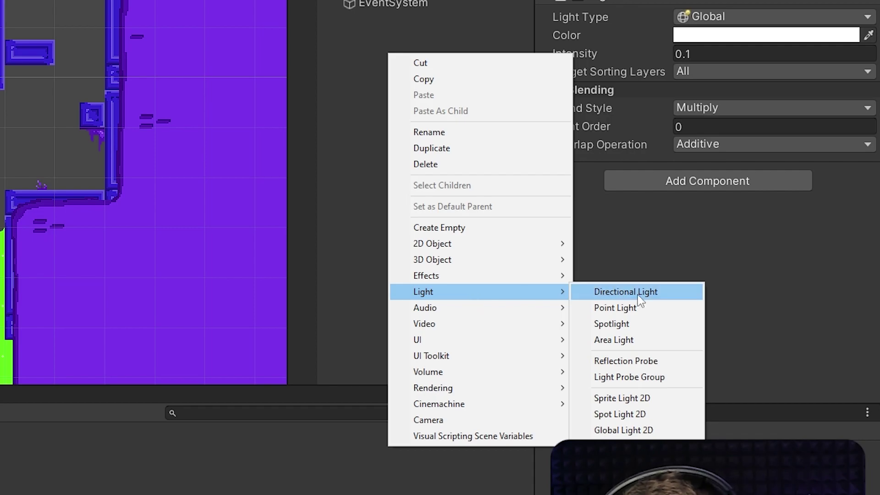
{"action": "left_click", "coordinate": [651, 431]}
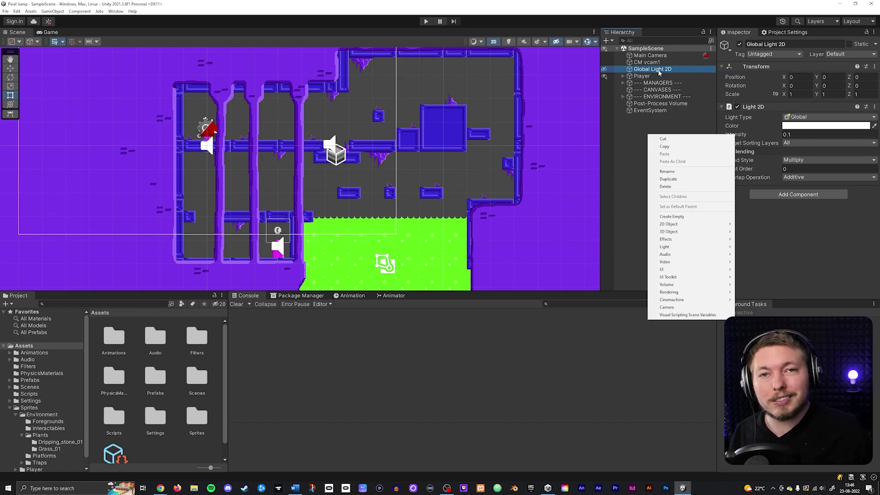
{"action": "left_click", "coordinate": [659, 72]}
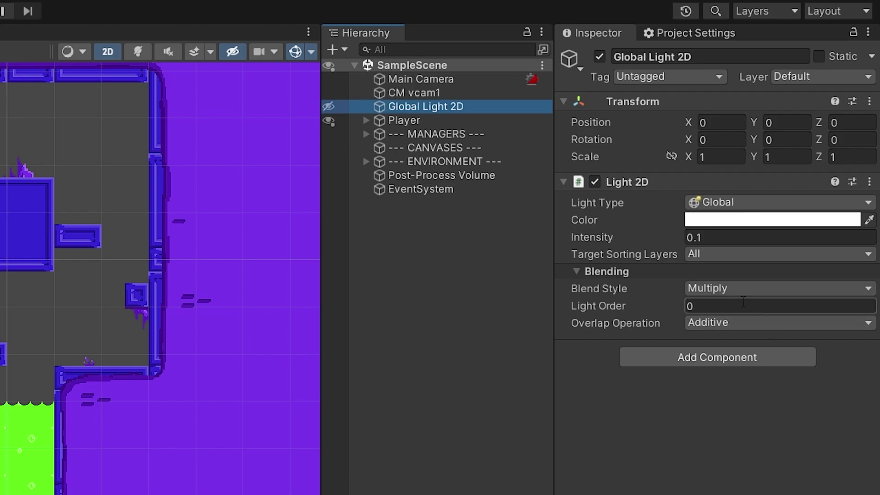
Check the Global Light 2D's target sorting layers and play-test the level to see the lighting while the player moves
{"action": "left_click", "coordinate": [722, 255]}
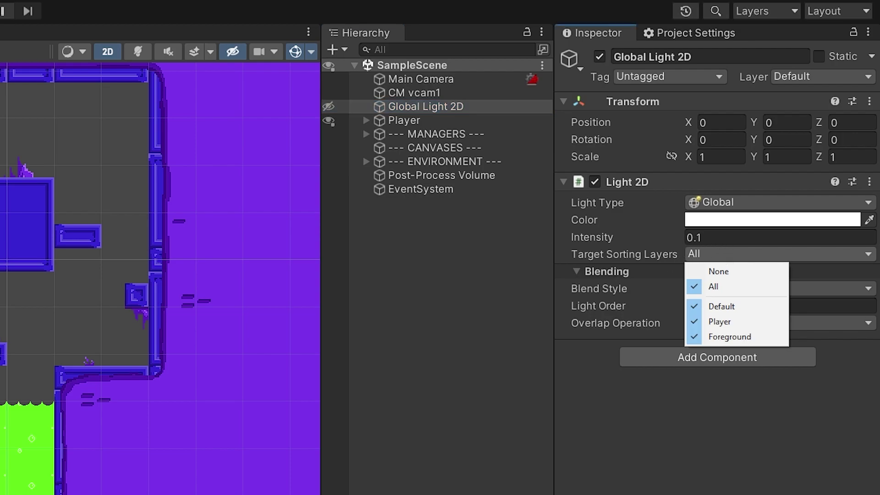
{"action": "left_click", "coordinate": [495, 7]}
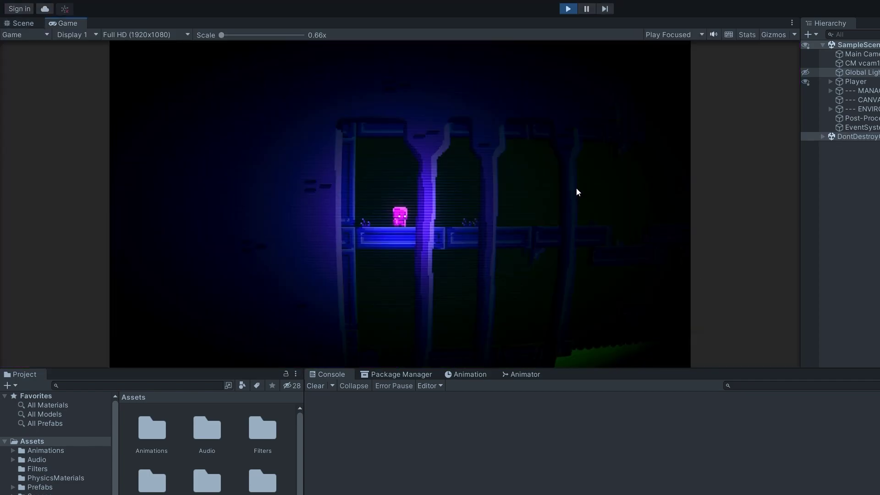
{"action": "key", "text": "Right"}
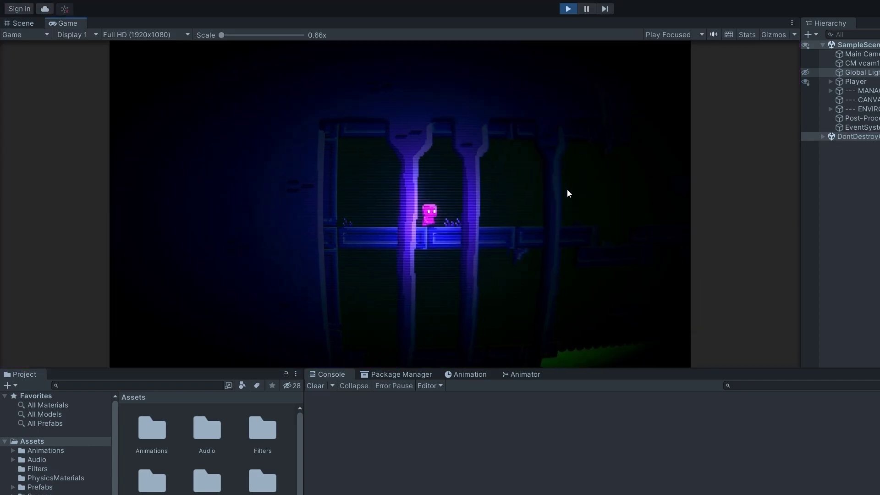
{"action": "key", "text": "Left"}
{"action": "key", "text": "Right"}
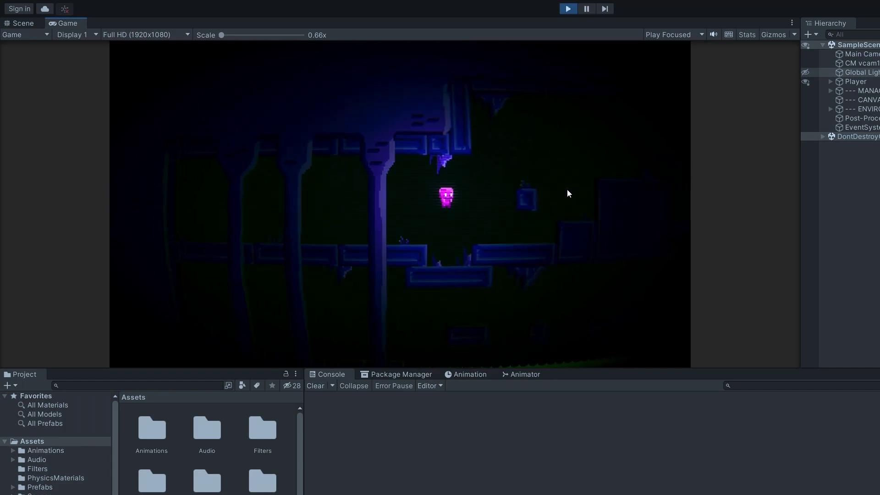
{"action": "key", "text": "Left"}
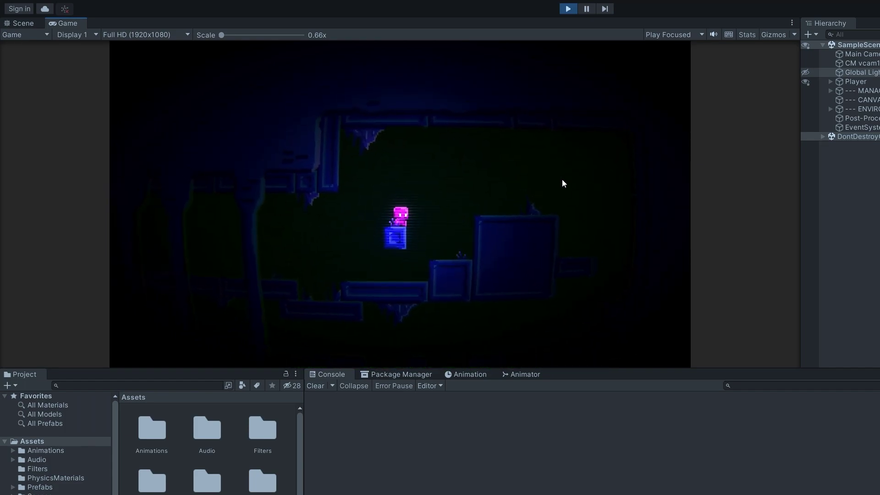
{"action": "left_click", "coordinate": [567, 9]}
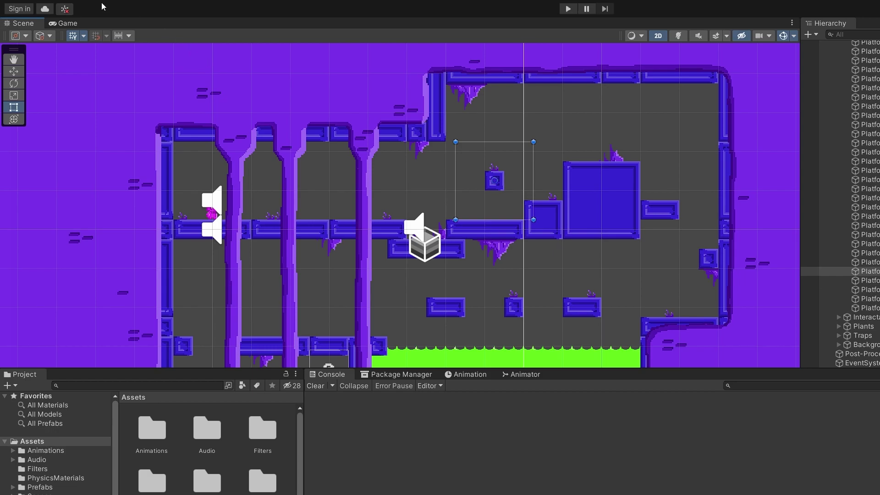
Compare the Game view with the Scene view and enable scene lighting in the Scene view
{"action": "left_click", "coordinate": [67, 23]}
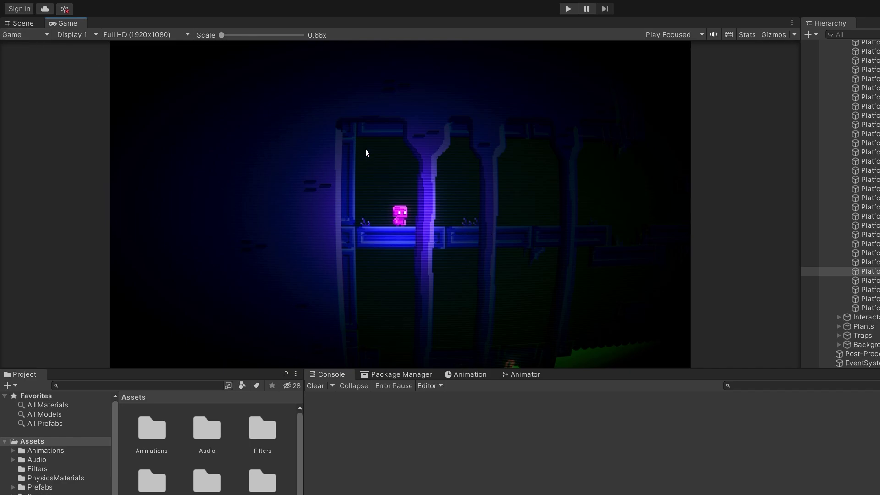
{"action": "left_click", "coordinate": [23, 24]}
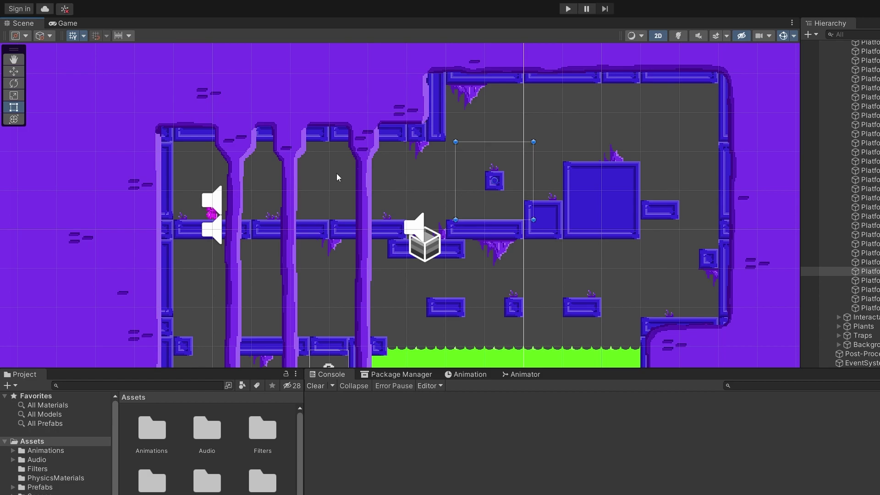
{"action": "left_click", "coordinate": [678, 37]}
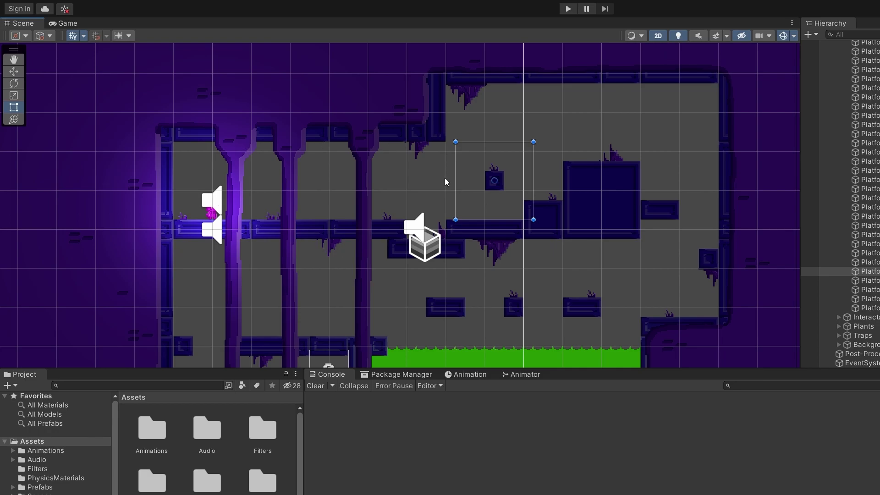
Try the Post Processing effect in the Scene view, compare it with the Game view, and switch it back off
{"action": "left_click", "coordinate": [727, 36]}
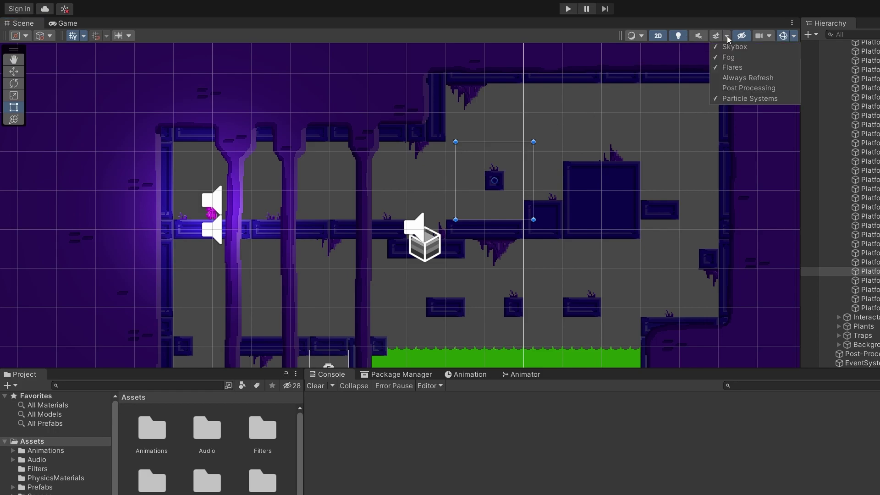
{"action": "left_click", "coordinate": [733, 89]}
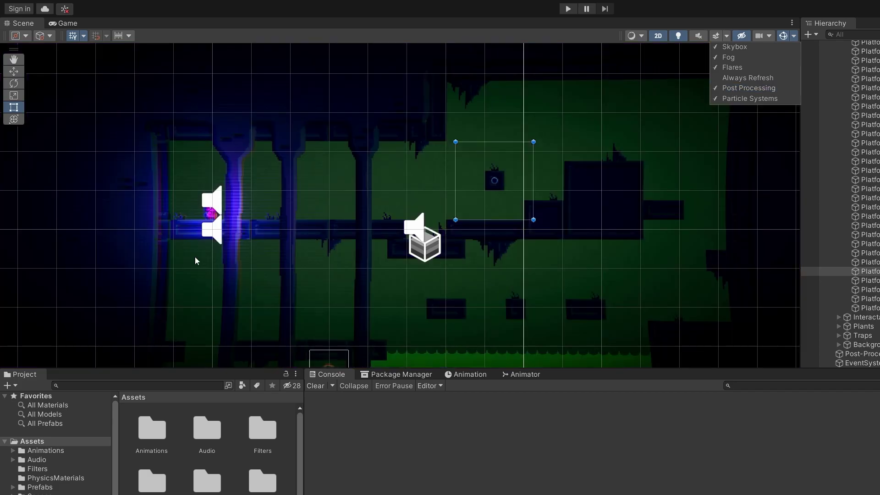
{"action": "middle_click_drag", "start_coordinate": [357, 203], "coordinate": [557, 208]}
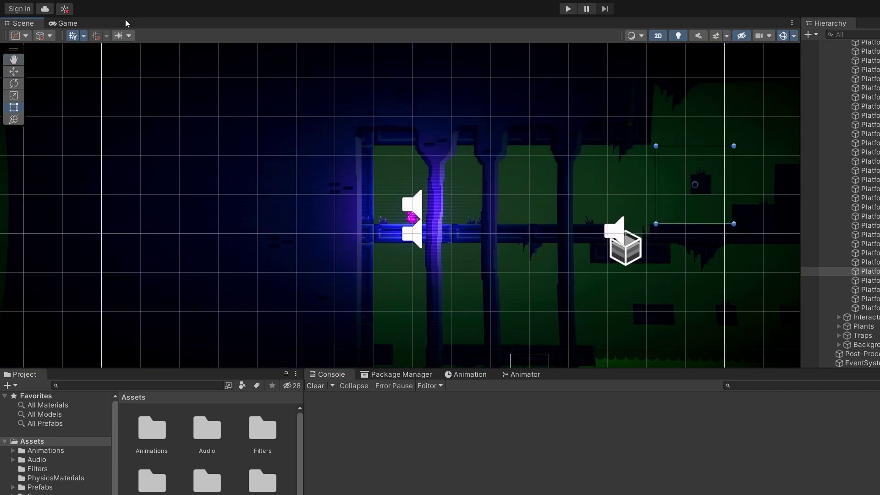
{"action": "left_click", "coordinate": [70, 25]}
{"action": "left_click", "coordinate": [27, 24]}
{"action": "left_click", "coordinate": [727, 35]}
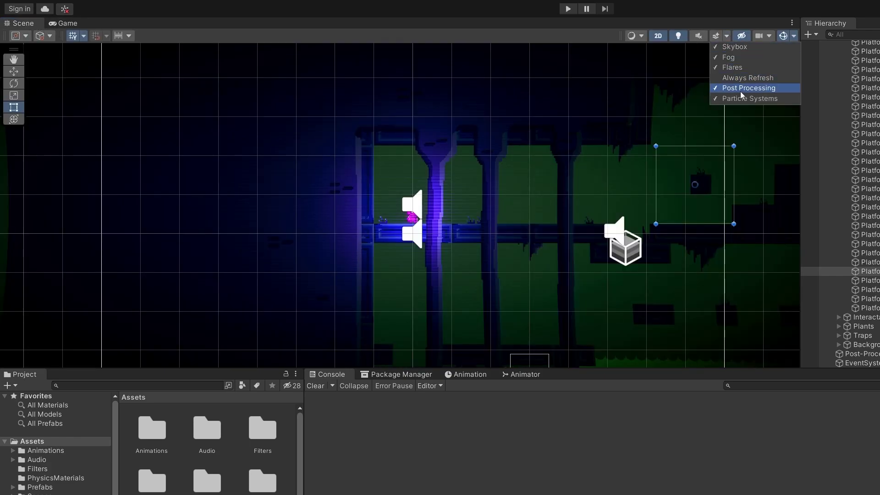
{"action": "left_click", "coordinate": [741, 90]}
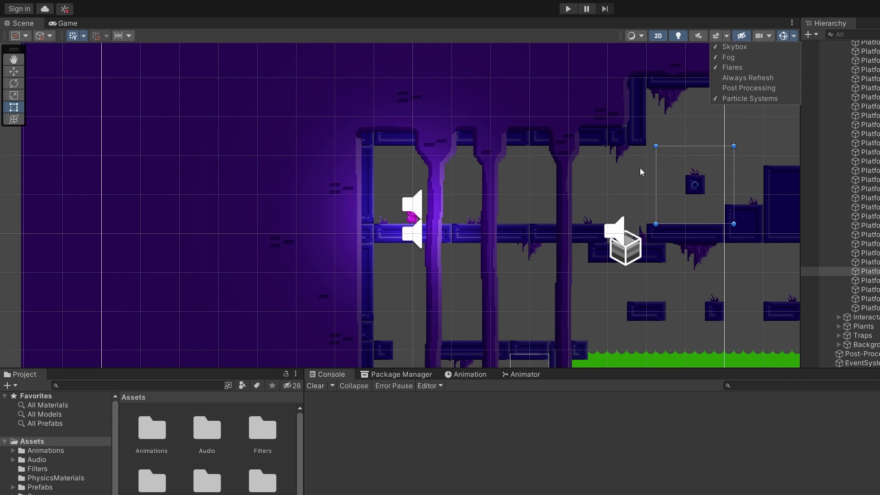
Review the available light types and add a Spot Light 2D to SampleScene
{"action": "middle_click_drag", "start_coordinate": [640, 168], "coordinate": [580, 162]}
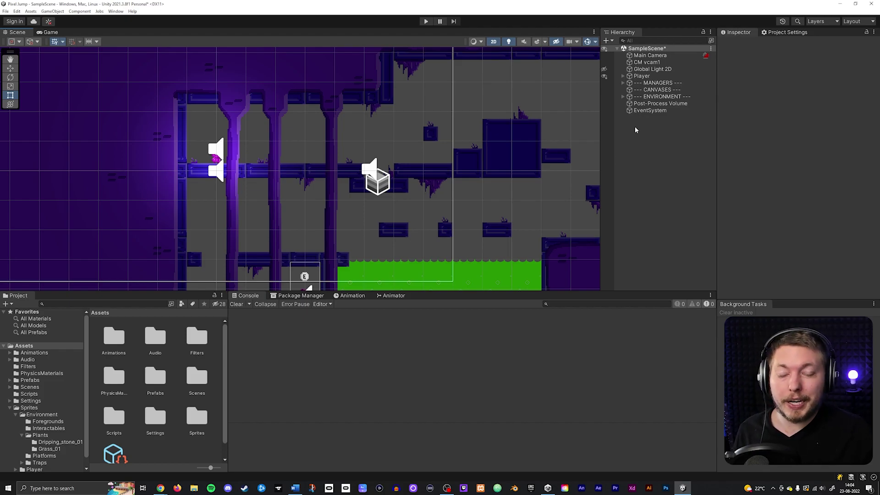
{"action": "right_click", "coordinate": [620, 117]}
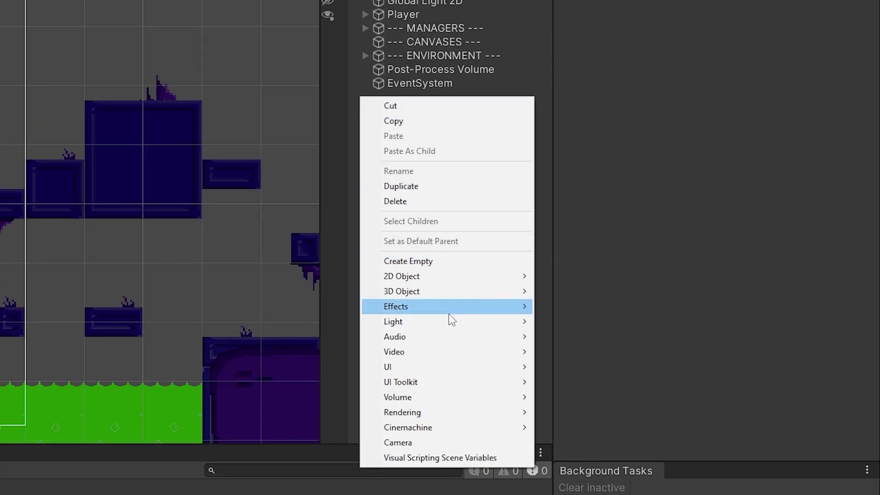
{"action": "mouse_move", "coordinate": [448, 323]}
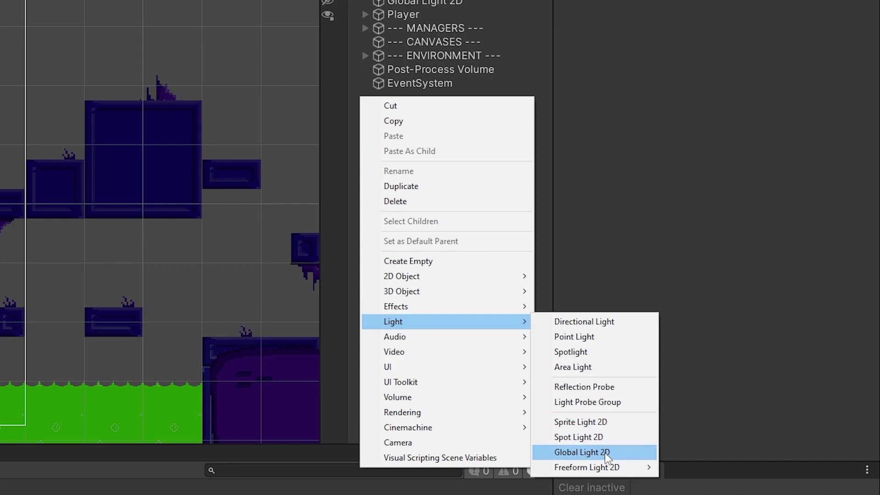
{"action": "mouse_move", "coordinate": [594, 469]}
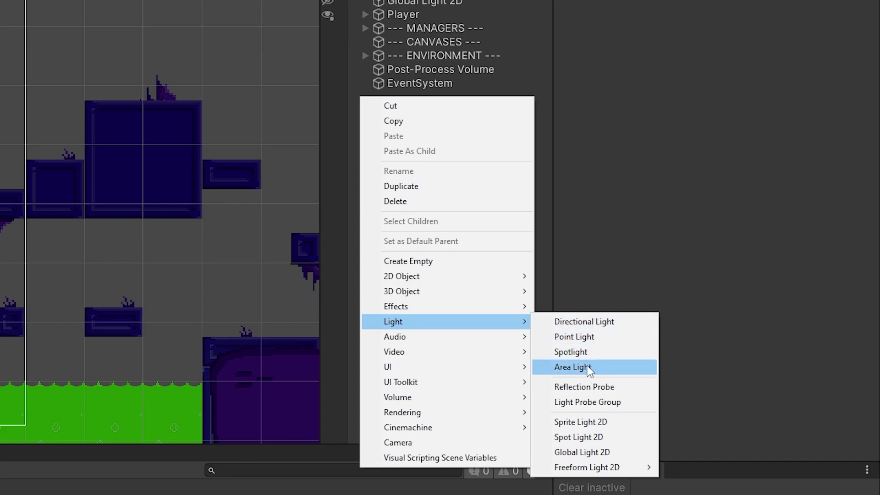
{"action": "left_click", "coordinate": [596, 437]}
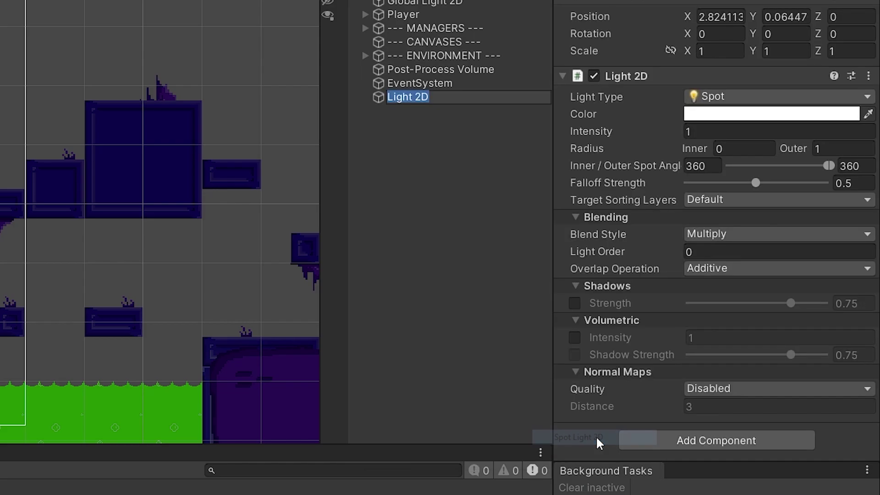
Set the new spot light's outer radius to about 1.68 and its inner radius to about 0.63
{"action": "scroll", "coordinate": [199, 180], "scroll_direction": "up", "scroll_amount": 6}
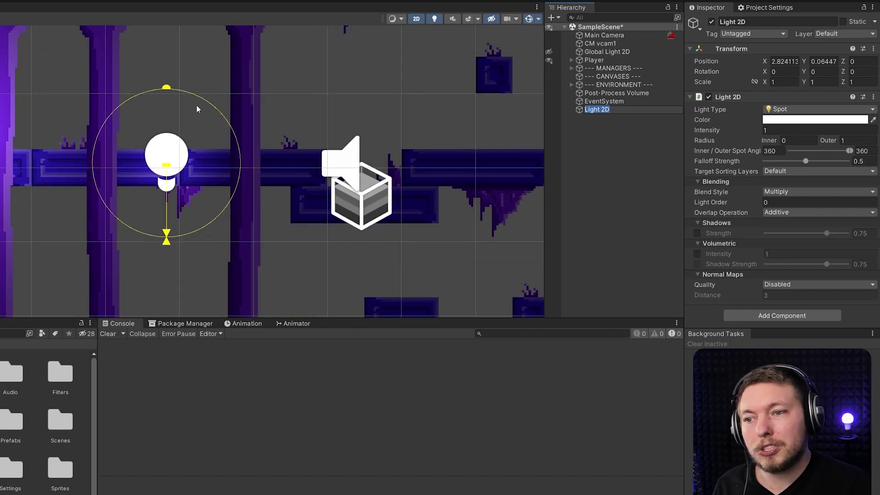
{"action": "left_click_drag", "start_coordinate": [166, 87], "coordinate": [302, 105]}
{"action": "key", "text": "ctrl+z"}
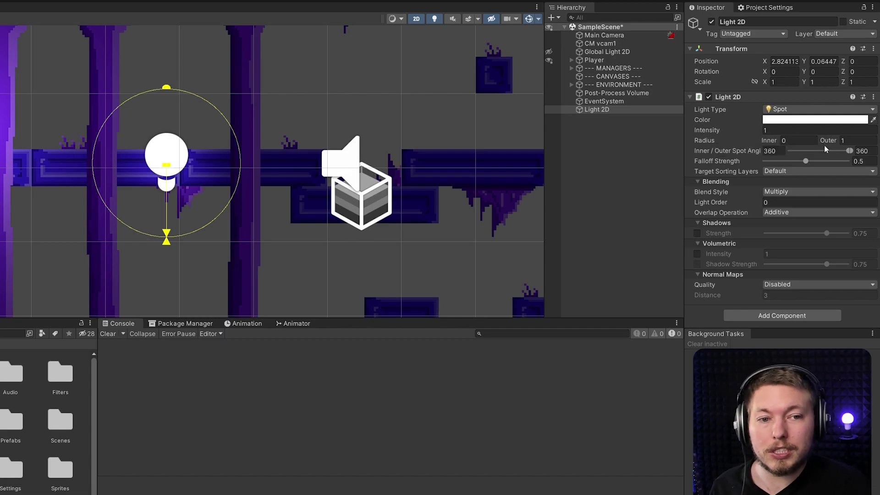
{"action": "left_click_drag", "start_coordinate": [826, 138], "coordinate": [842, 140]}
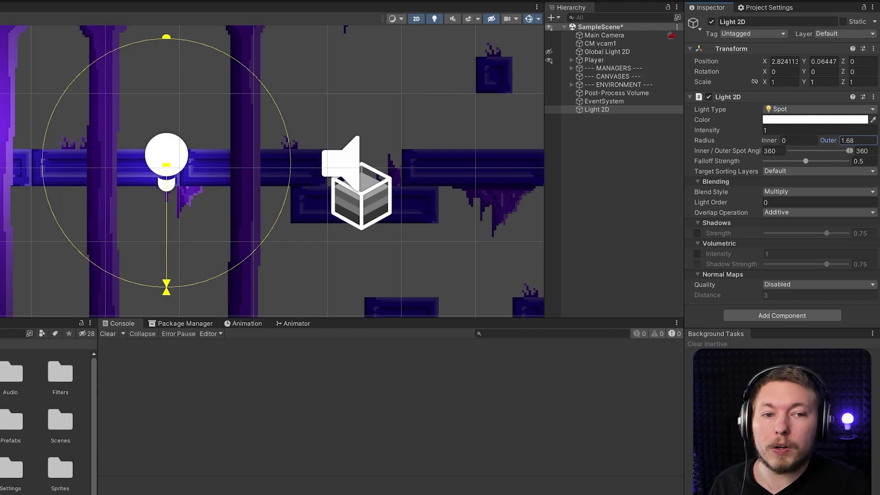
{"action": "left_click_drag", "start_coordinate": [773, 145], "coordinate": [799, 147]}
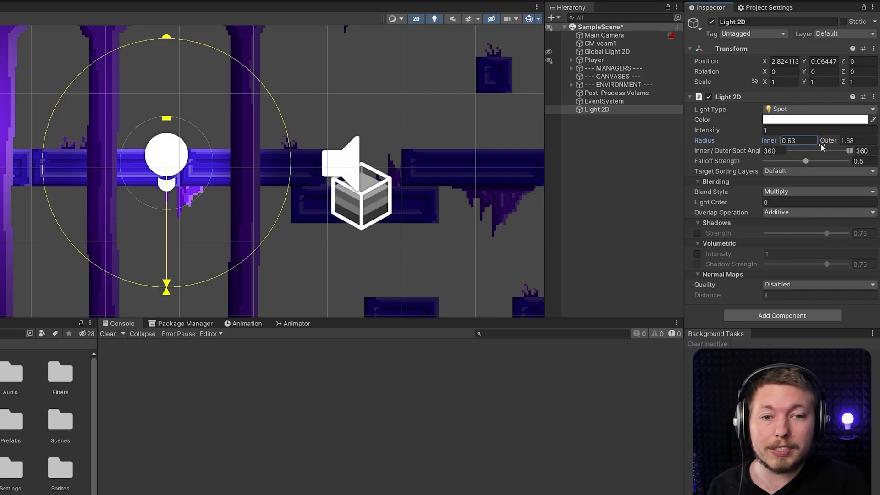
Flip the spot light to an X rotation of -180 and Y position 0.94, with an inner spot angle of about 60.5
{"action": "left_click_drag", "start_coordinate": [163, 41], "coordinate": [170, 293]}
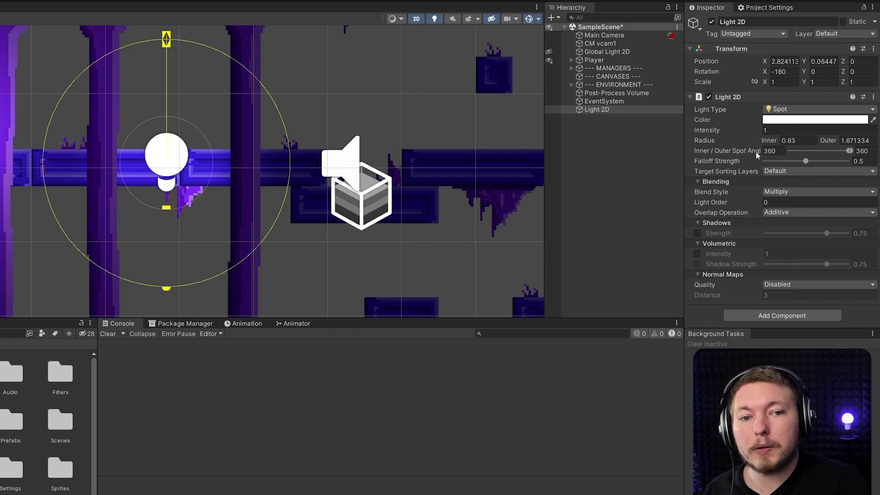
{"action": "left_click", "coordinate": [847, 151]}
{"action": "left_click_drag", "start_coordinate": [847, 151], "coordinate": [799, 158]}
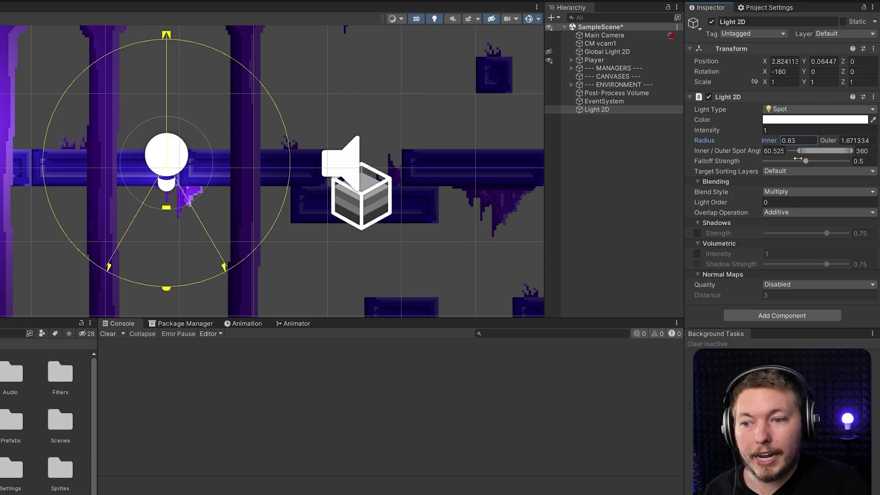
{"action": "mouse_move", "coordinate": [811, 59]}
{"action": "left_mouse_down"}
{"action": "mouse_move", "coordinate": [830, 62]}
{"action": "mouse_move", "coordinate": [823, 66]}
{"action": "left_mouse_up"}
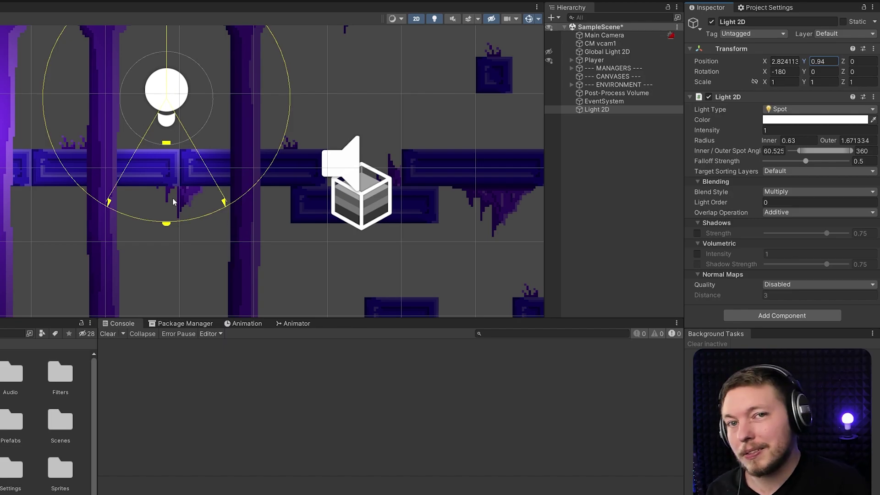
Set the spot light's intensity to 2.68 and its color to orange-red FF4800
{"action": "left_click_drag", "start_coordinate": [758, 131], "coordinate": [808, 123]}
{"action": "left_click", "coordinate": [808, 120]}
{"action": "mouse_move", "coordinate": [821, 202]}
{"action": "left_mouse_down"}
{"action": "mouse_move", "coordinate": [858, 166]}
{"action": "mouse_move", "coordinate": [866, 199]}
{"action": "mouse_move", "coordinate": [867, 174]}
{"action": "mouse_move", "coordinate": [833, 147]}
{"action": "mouse_move", "coordinate": [861, 155]}
{"action": "mouse_move", "coordinate": [879, 185]}
{"action": "left_mouse_up"}
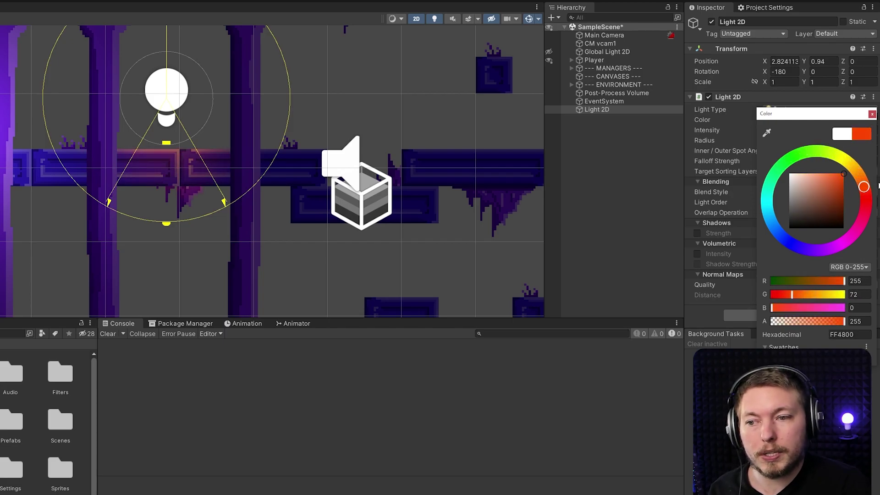
{"action": "key", "text": "Return"}
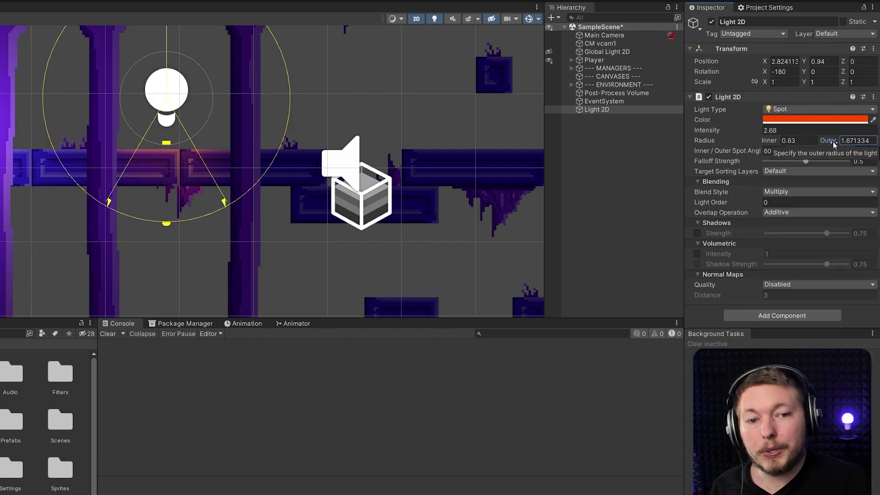
Make the spot light target all sorting layers and widen its inner spot angle to about 141.34
{"action": "left_click", "coordinate": [796, 175]}
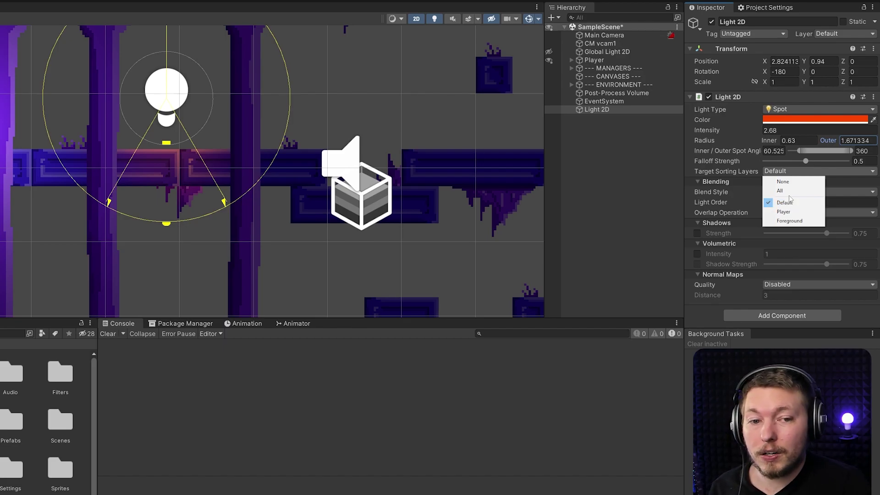
{"action": "left_click", "coordinate": [790, 190]}
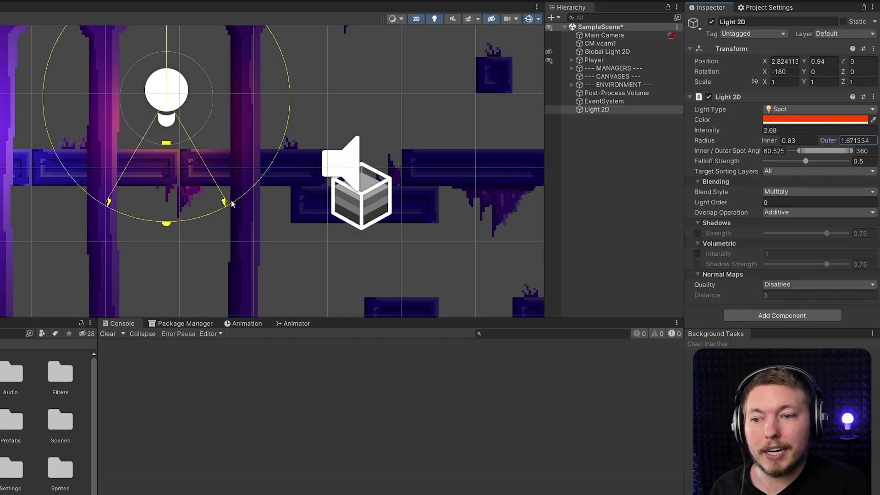
{"action": "left_click_drag", "start_coordinate": [224, 202], "coordinate": [278, 139]}
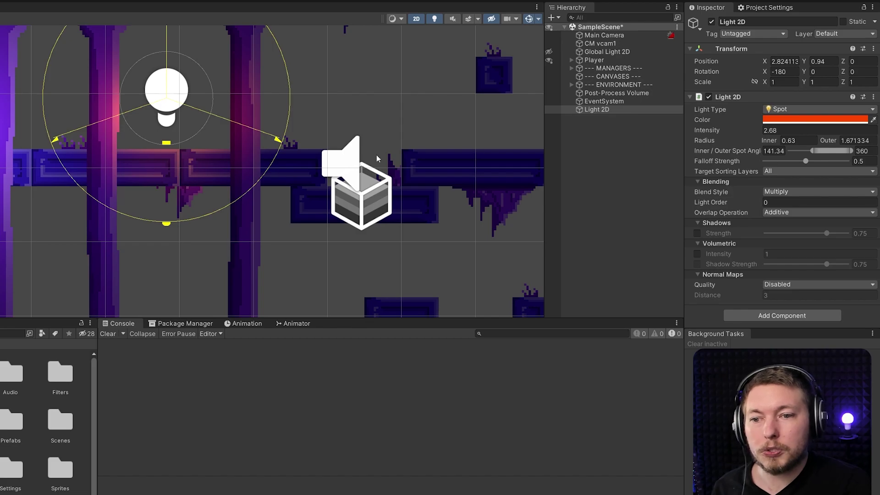
Try moving the Player beneath the spot light, to about X position 2.74
{"action": "left_click", "coordinate": [7, 143]}
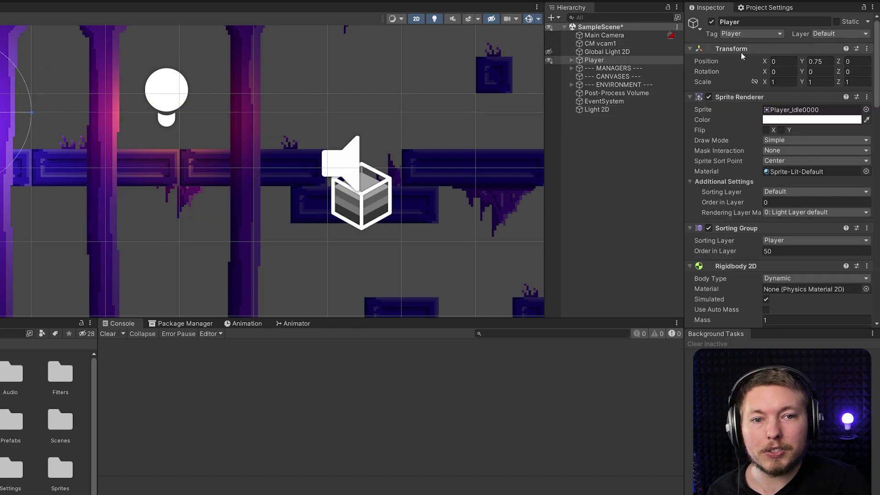
{"action": "left_click_drag", "start_coordinate": [765, 61], "coordinate": [805, 61]}
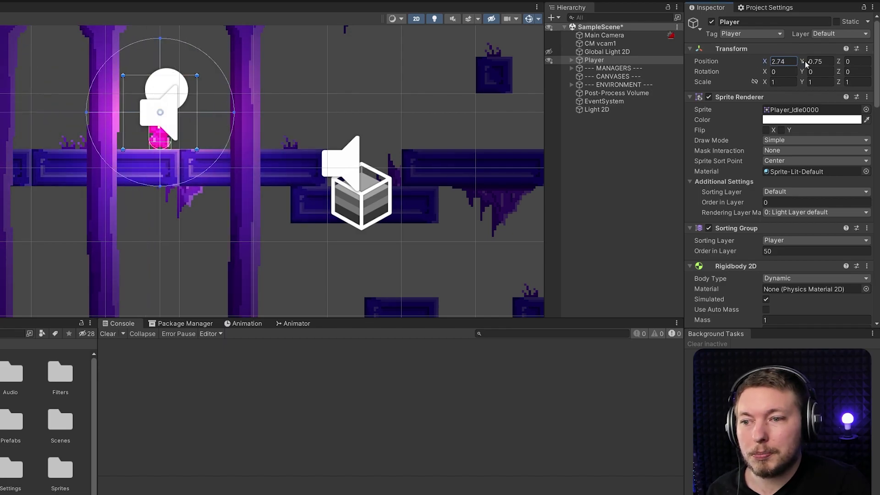
Try the Additive blend style on the spot light and set it back to Multiply
{"action": "left_click", "coordinate": [624, 109]}
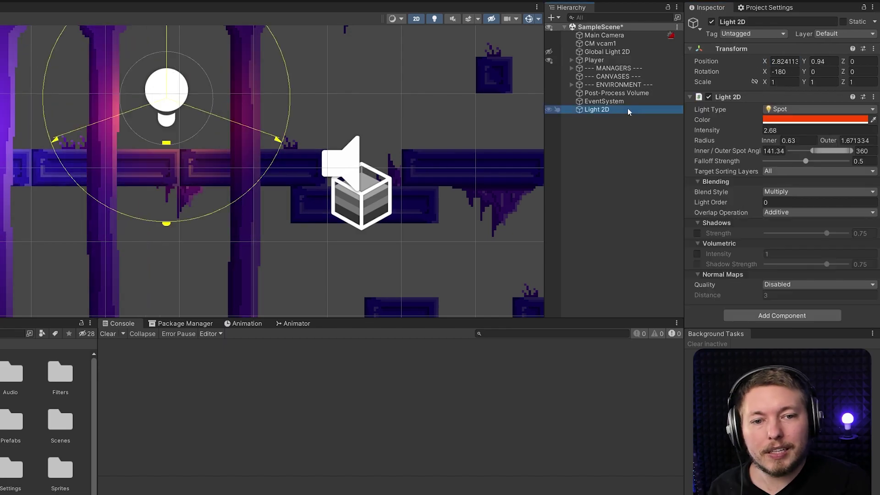
{"action": "left_click", "coordinate": [788, 190]}
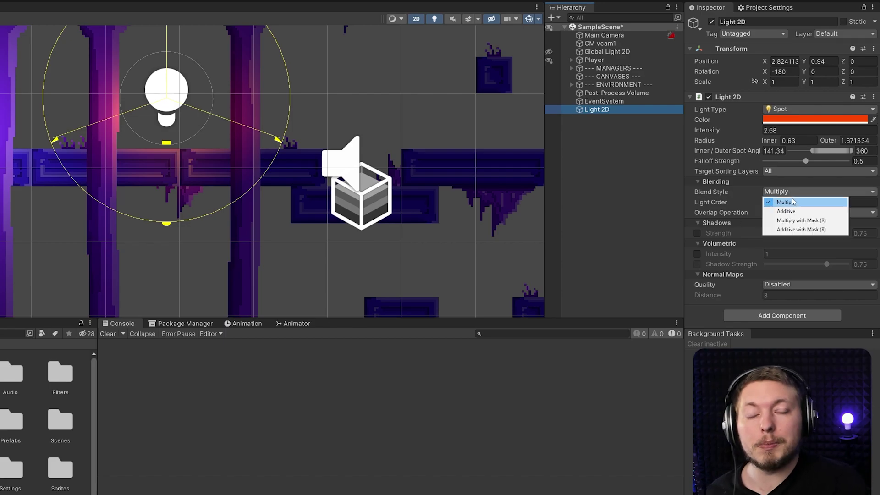
{"action": "left_click", "coordinate": [793, 212]}
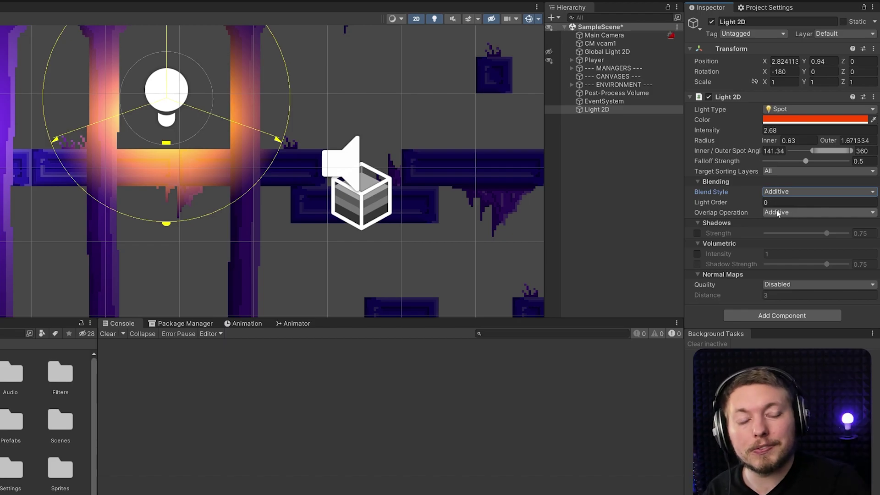
{"action": "left_click", "coordinate": [789, 191]}
{"action": "left_click", "coordinate": [788, 202]}
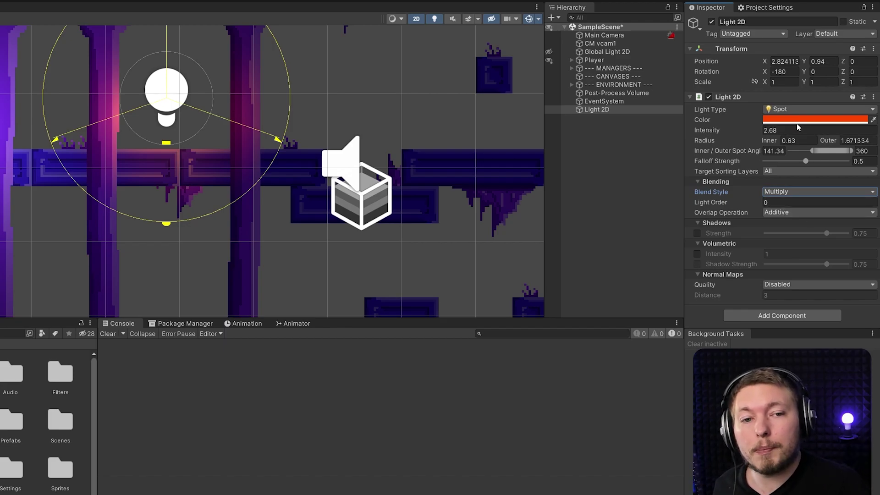
Change the Light 2D to Freeform and stretch its four corner points to cover the green slime pool
{"action": "left_click", "coordinate": [809, 111]}
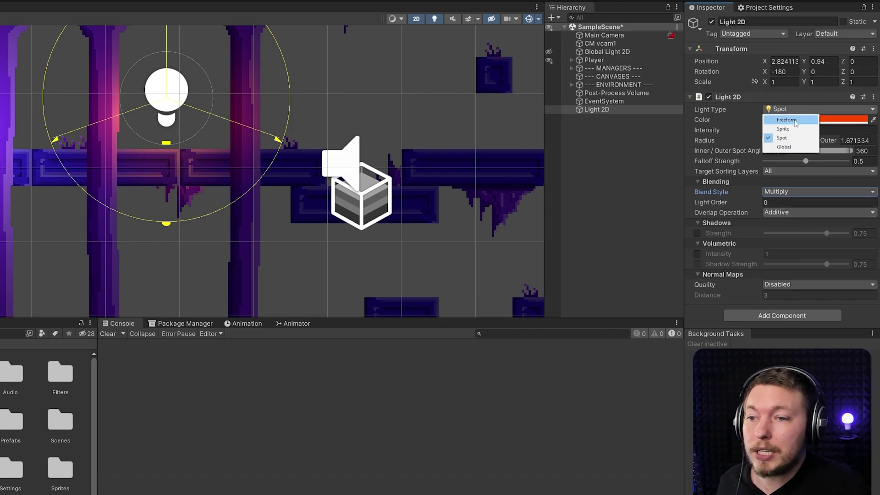
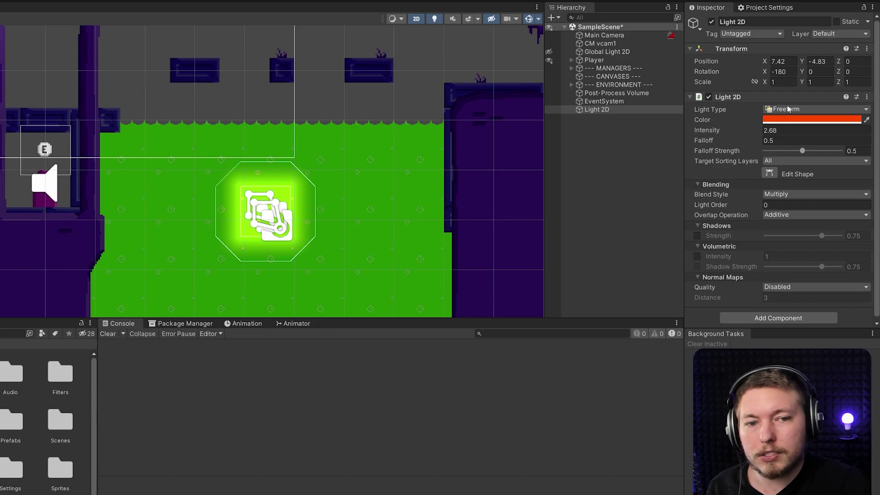
{"action": "left_click", "coordinate": [771, 174]}
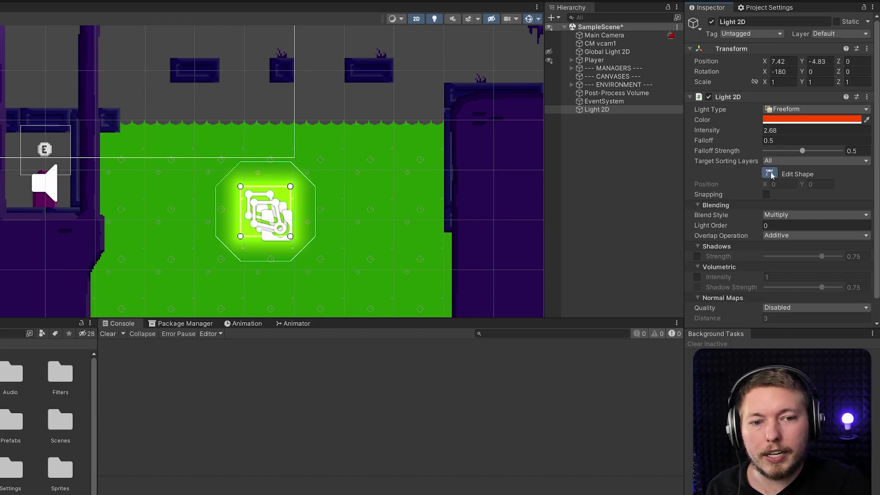
{"action": "left_click_drag", "start_coordinate": [240, 187], "coordinate": [101, 126]}
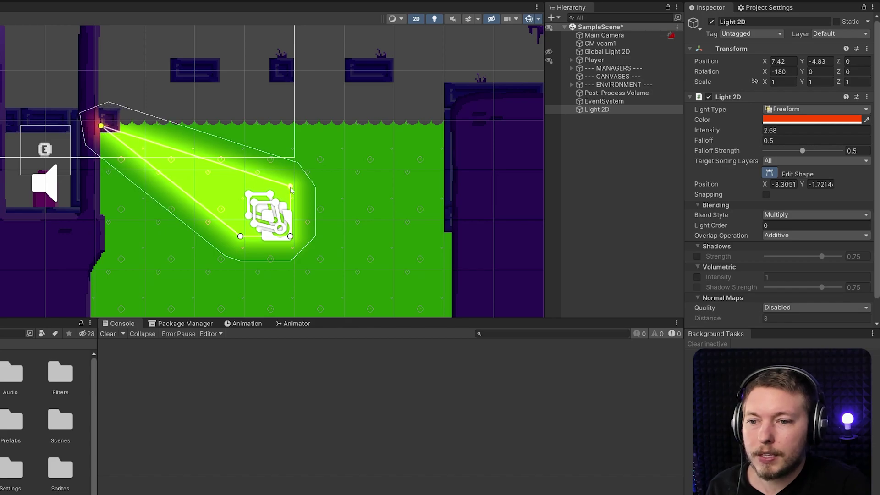
{"action": "left_click_drag", "start_coordinate": [292, 190], "coordinate": [443, 125]}
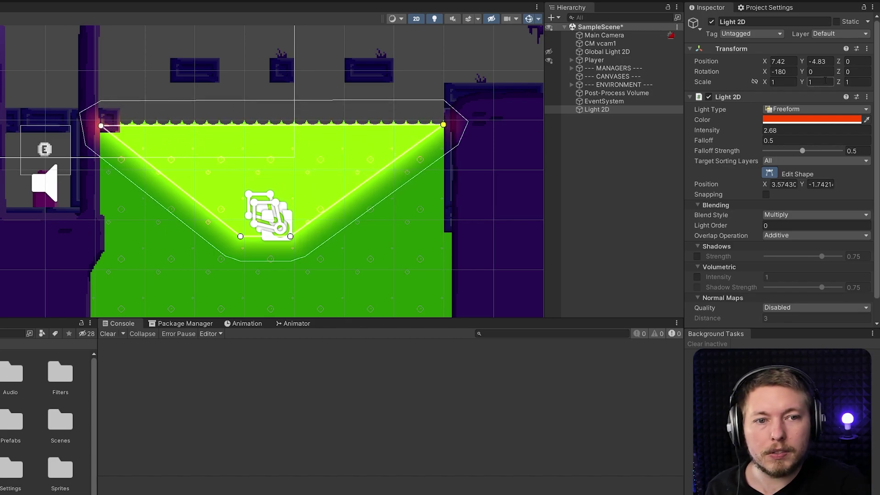
{"action": "left_click_drag", "start_coordinate": [293, 241], "coordinate": [447, 316]}
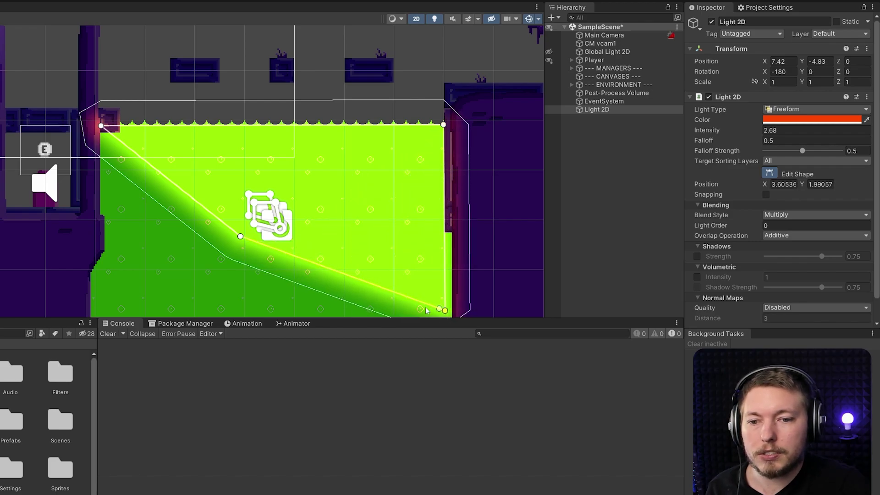
{"action": "left_click_drag", "start_coordinate": [241, 236], "coordinate": [91, 313]}
{"action": "middle_click_drag", "start_coordinate": [305, 104], "coordinate": [313, 152]}
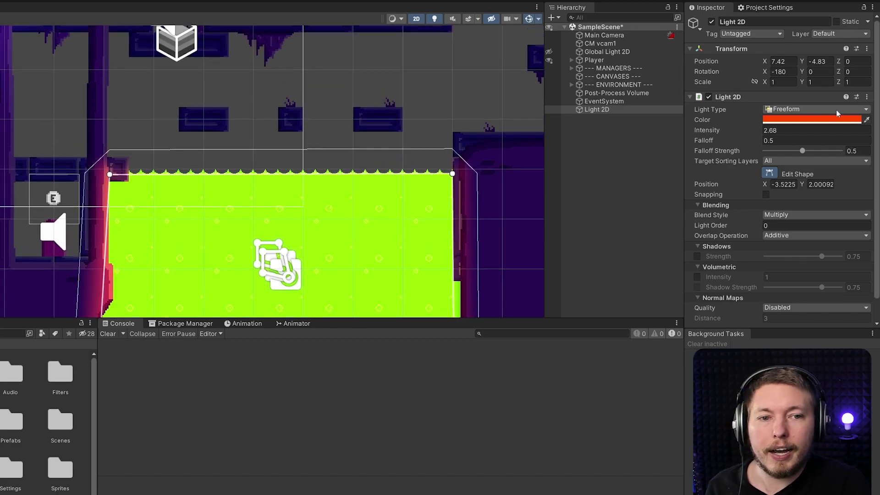
Set the freeform light's color to lime green 9AFF02, sampled from the lit slime pool
{"action": "left_click", "coordinate": [827, 120]}
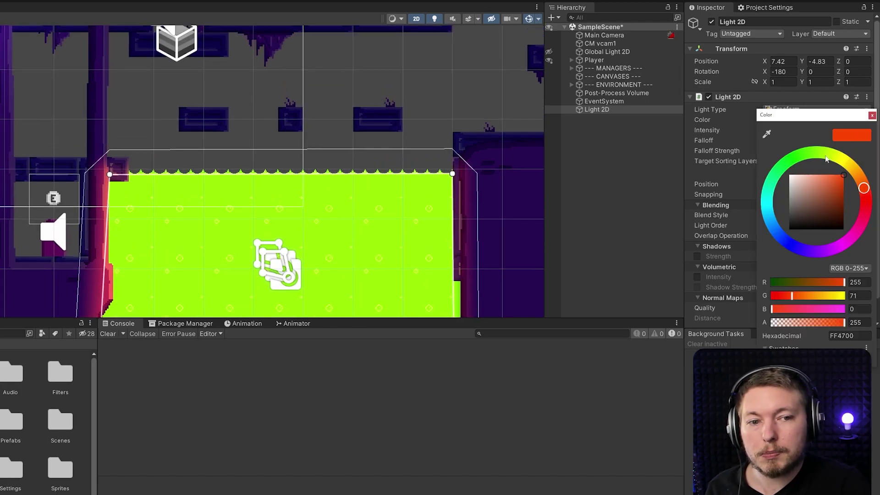
{"action": "left_click", "coordinate": [768, 135]}
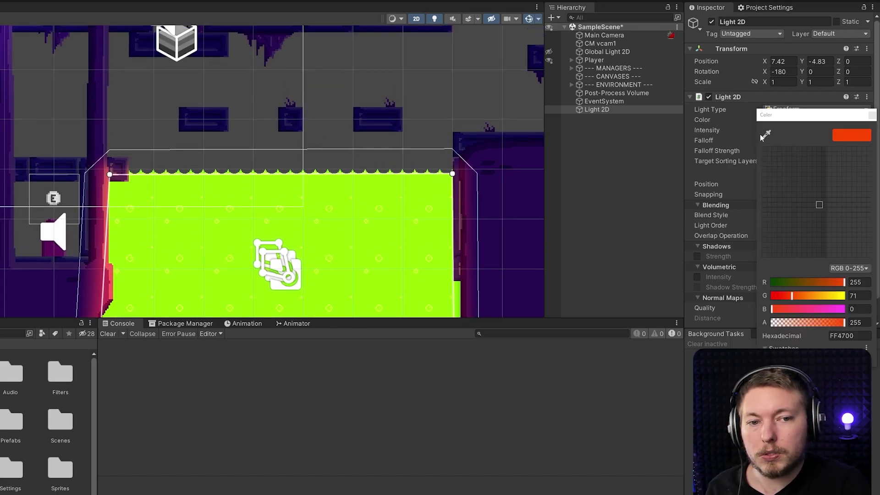
{"action": "left_click", "coordinate": [367, 201]}
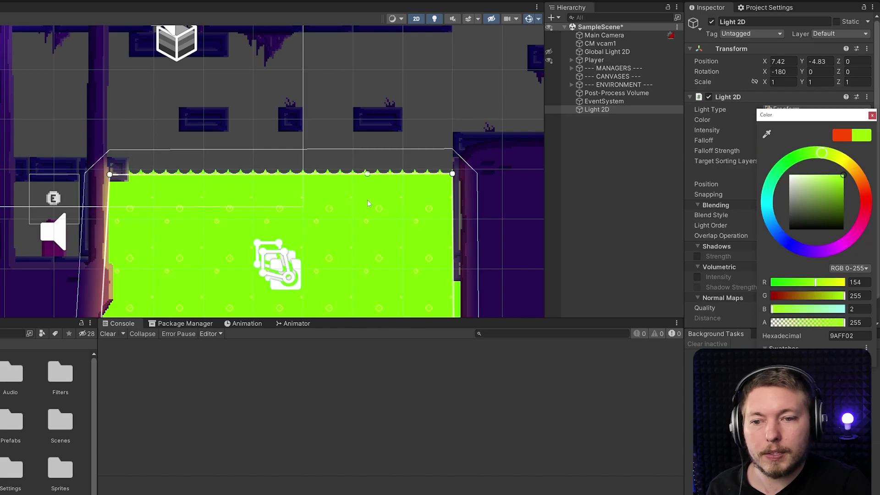
{"action": "left_click", "coordinate": [871, 116]}
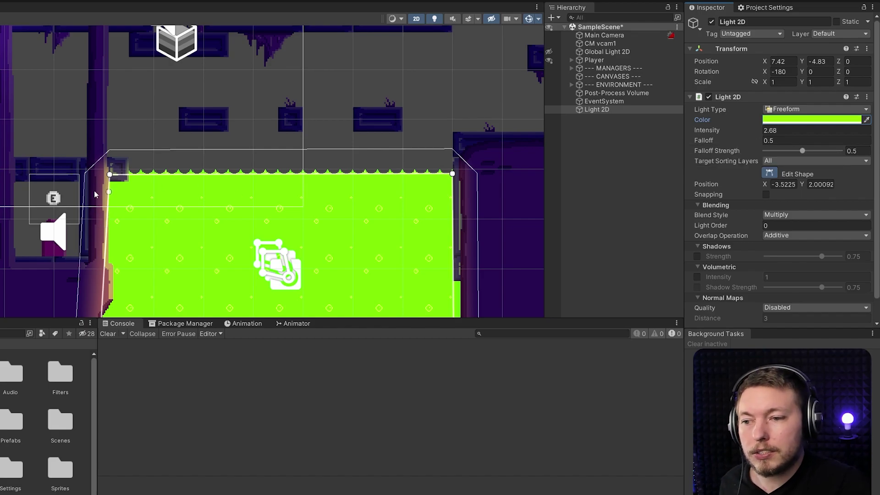
Set the freeform light's falloff to 1.71, intensity to 6.04 and falloff strength to 0.363
{"action": "left_click", "coordinate": [785, 161]}
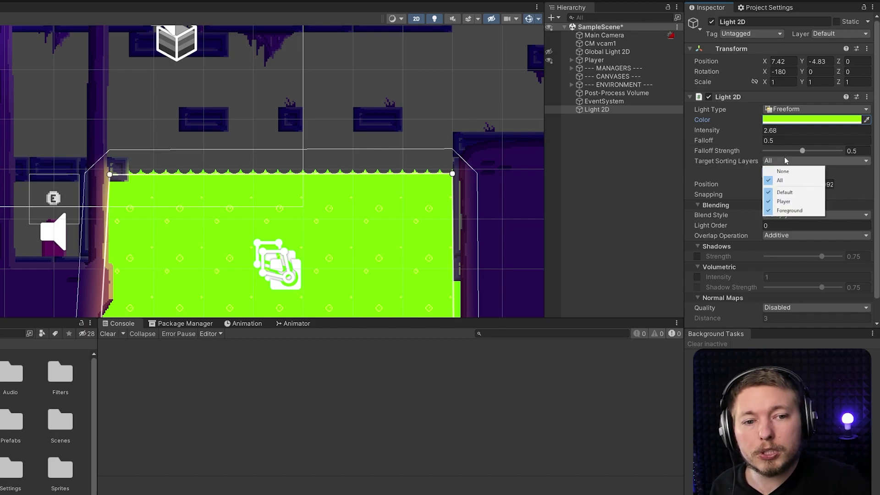
{"action": "left_click", "coordinate": [757, 132]}
{"action": "left_click_drag", "start_coordinate": [764, 143], "coordinate": [778, 143]}
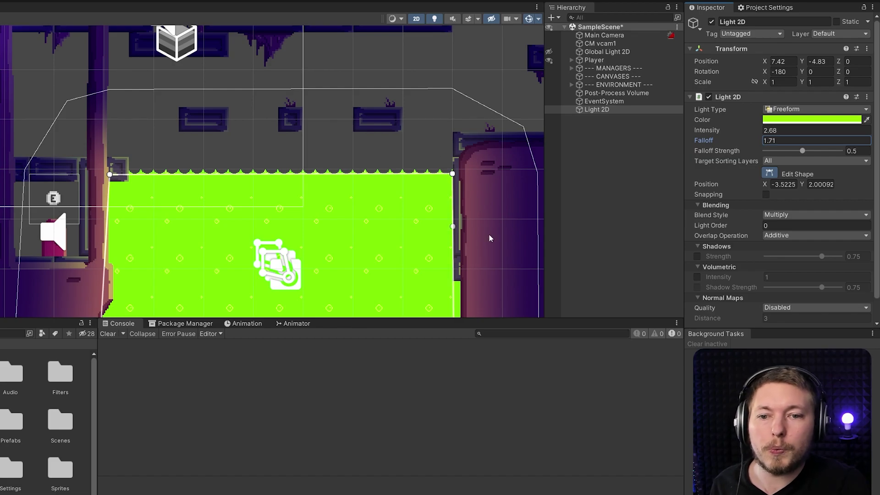
{"action": "left_click_drag", "start_coordinate": [752, 131], "coordinate": [830, 133]}
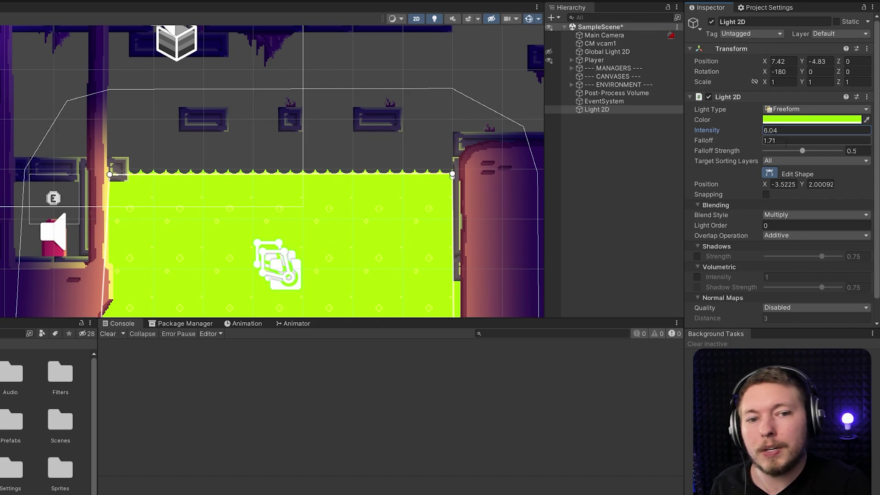
{"action": "mouse_move", "coordinate": [802, 151]}
{"action": "left_mouse_down"}
{"action": "mouse_move", "coordinate": [782, 152]}
{"action": "mouse_move", "coordinate": [818, 152]}
{"action": "mouse_move", "coordinate": [792, 153]}
{"action": "left_mouse_up"}
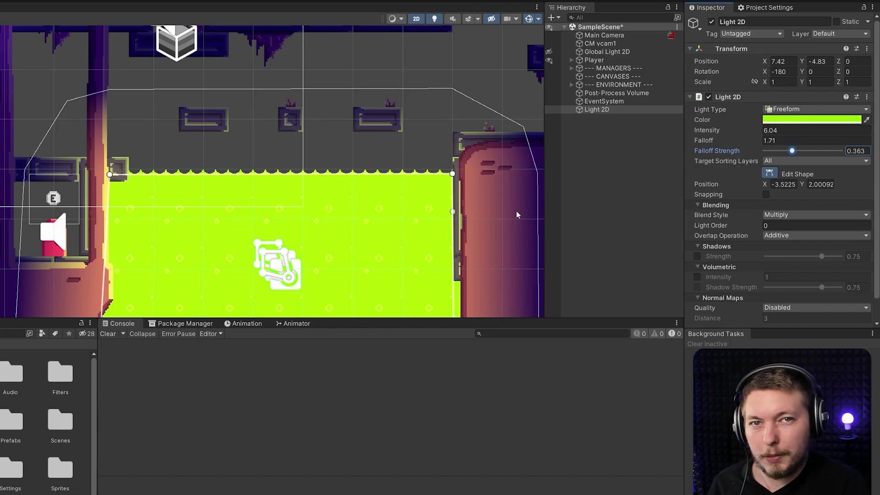
Change the light type from Freeform to Sprite and reset the light's transform
{"action": "left_click", "coordinate": [811, 110]}
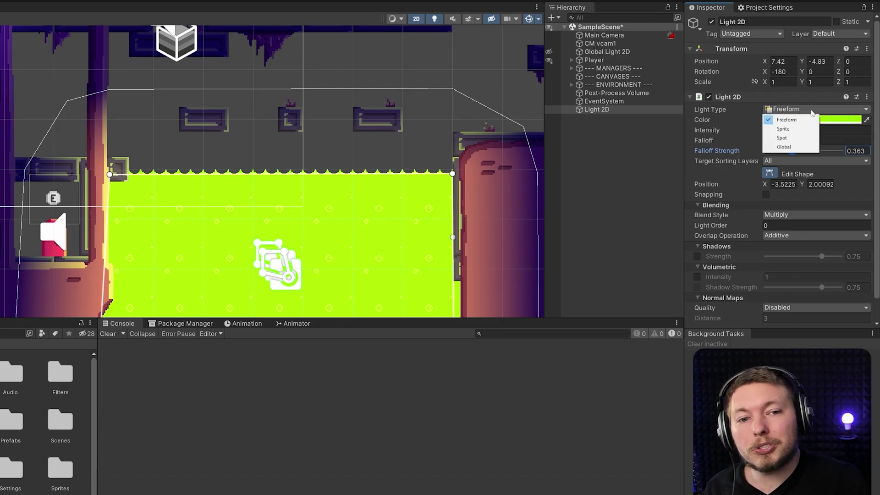
{"action": "left_click", "coordinate": [796, 129]}
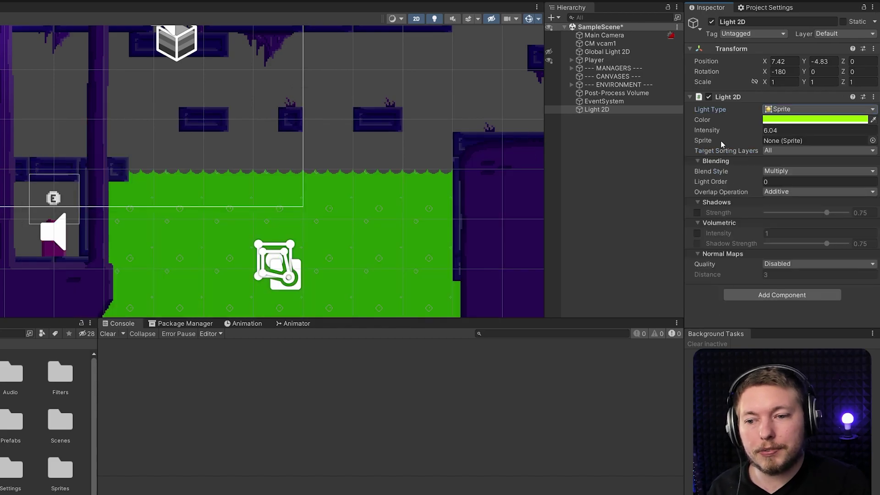
{"action": "middle_click_drag", "start_coordinate": [352, 108], "coordinate": [502, 159]}
{"action": "right_click", "coordinate": [789, 48]}
{"action": "left_click", "coordinate": [807, 55]}
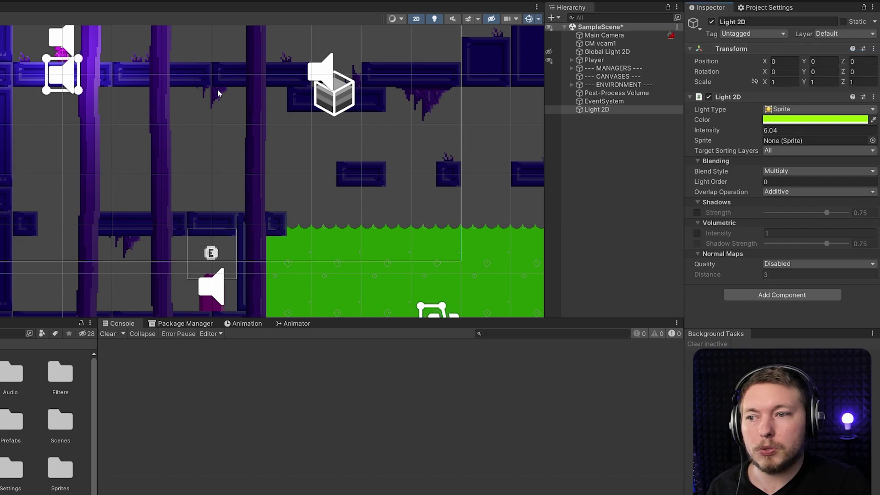
Move the sprite light to position X 1.28, Y 0.88, near the player
{"action": "middle_click_drag", "start_coordinate": [152, 73], "coordinate": [282, 158]}
{"action": "scroll", "coordinate": [282, 158], "scroll_direction": "up", "scroll_amount": 2}
{"action": "left_click", "coordinate": [783, 61]}
{"action": "type", "text": "1.28"}
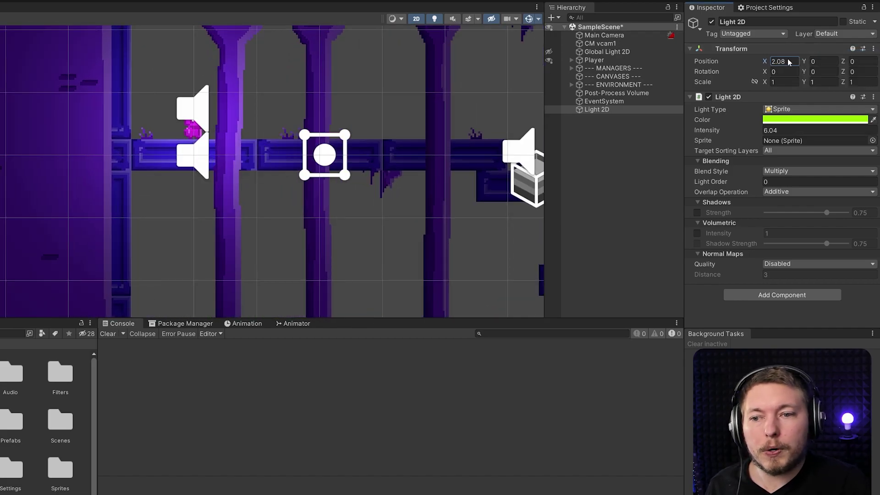
{"action": "left_click", "coordinate": [820, 61]}
{"action": "type", "text": "0.88"}
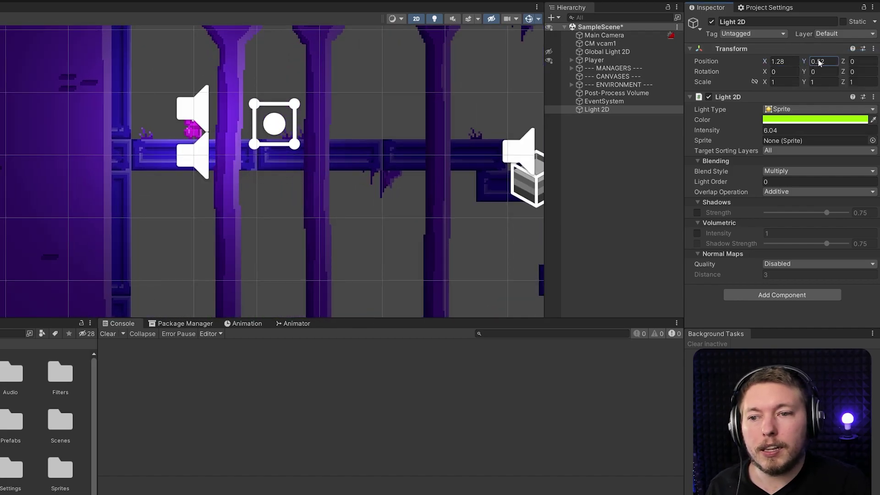
{"action": "scroll", "coordinate": [394, 100], "scroll_direction": "up", "scroll_amount": 3}
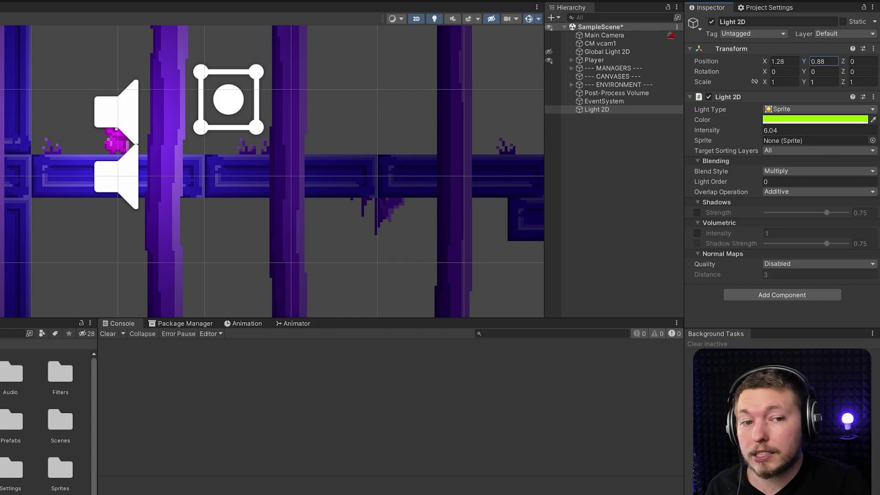
Assign the Player_Fall sprite to the light and lower it onto the platform at Y position 0.29
{"action": "left_click", "coordinate": [873, 140]}
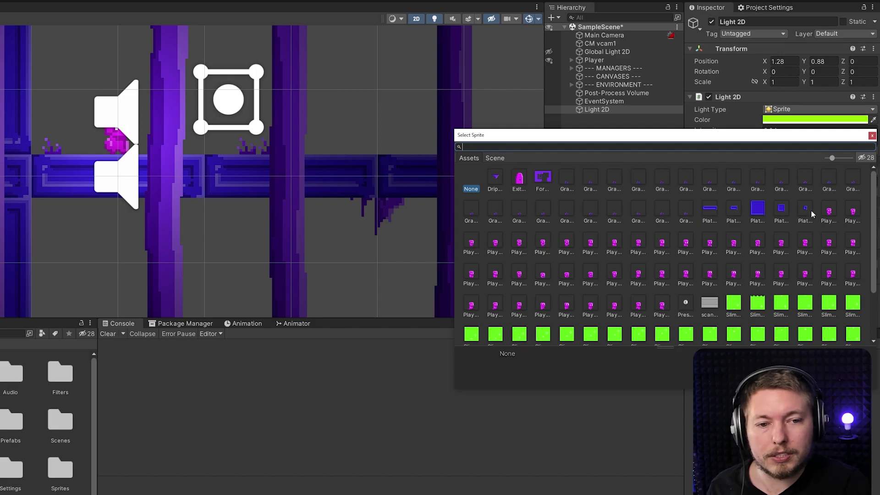
{"action": "double_click", "coordinate": [829, 211]}
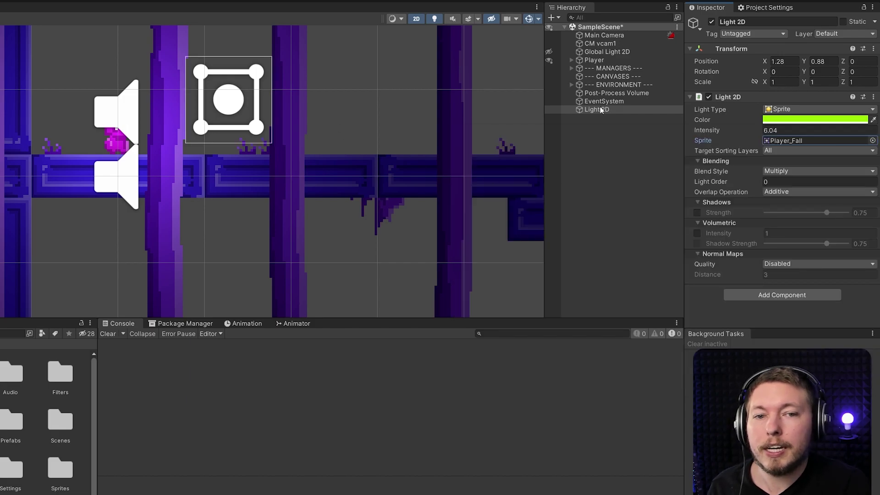
{"action": "left_click_drag", "start_coordinate": [804, 61], "coordinate": [797, 61]}
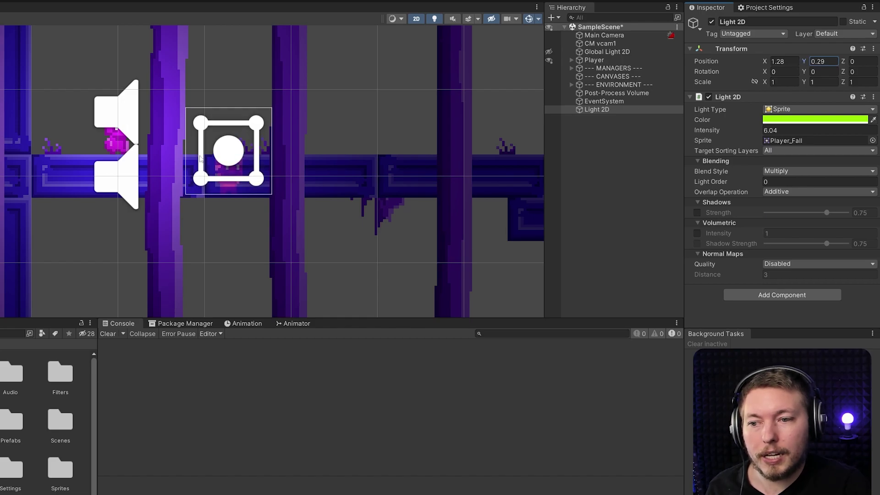
{"action": "scroll", "coordinate": [239, 182], "scroll_direction": "up", "scroll_amount": 6}
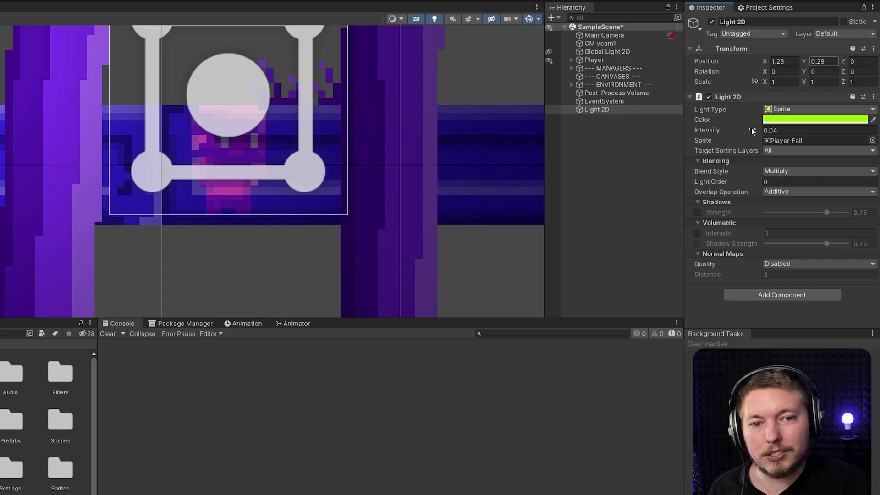
Set the sprite light's intensity to 4.53 and its color to white FFFFFF
{"action": "left_click_drag", "start_coordinate": [752, 129], "coordinate": [712, 131]}
{"action": "left_click", "coordinate": [788, 119]}
{"action": "left_click_drag", "start_coordinate": [813, 185], "coordinate": [769, 162]}
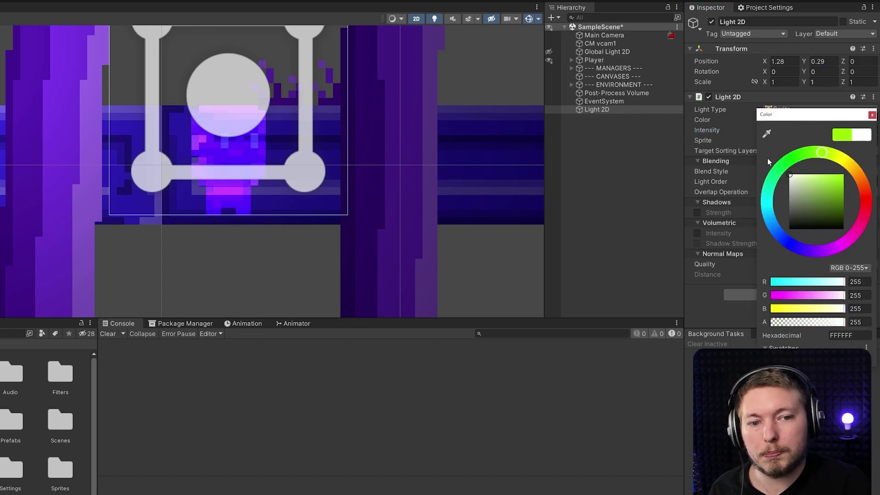
{"action": "left_click", "coordinate": [872, 115]}
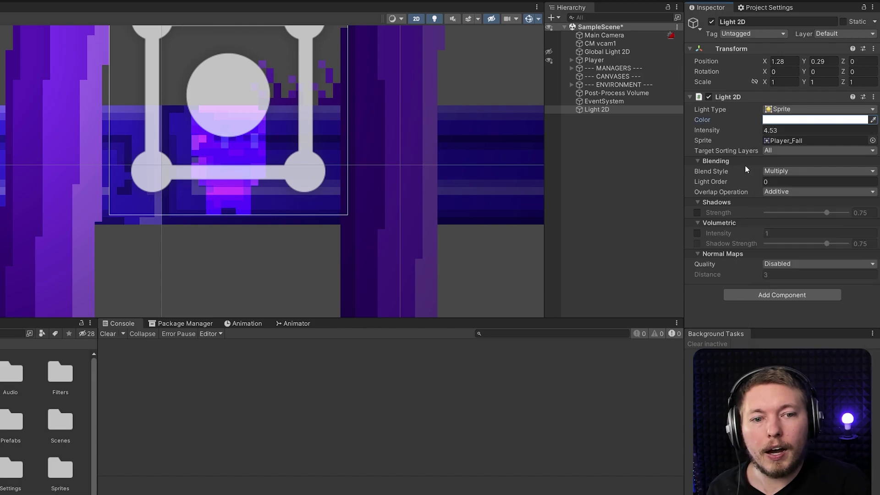
{"action": "left_click", "coordinate": [794, 151]}
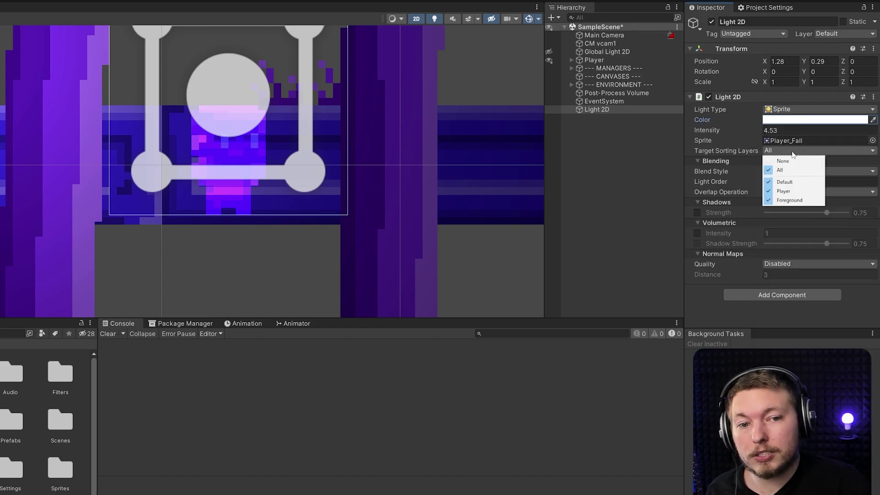
{"action": "left_click", "coordinate": [623, 204]}
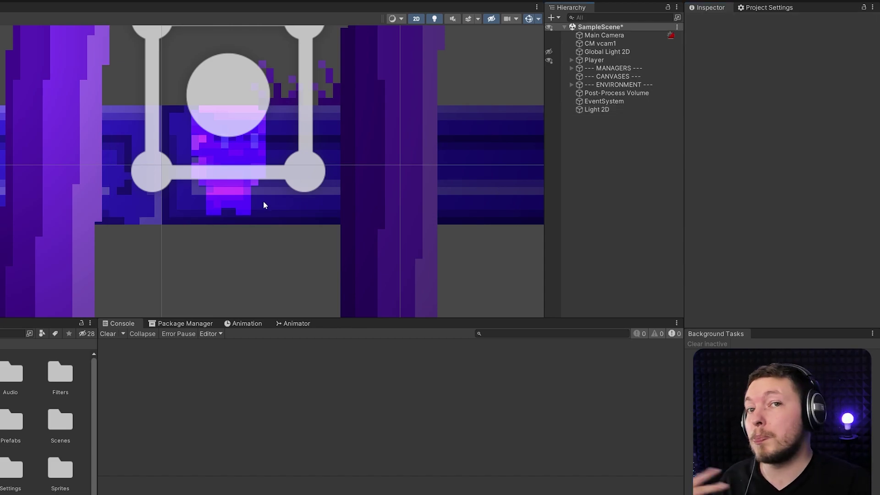
Change the Light 2D object's type from Sprite to Global and raise its intensity to 92.99
{"action": "left_click", "coordinate": [613, 110]}
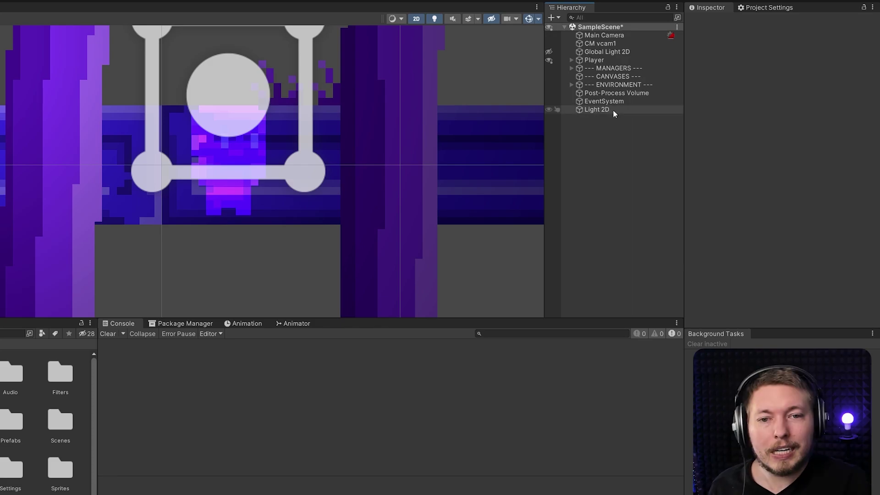
{"action": "left_click", "coordinate": [802, 110]}
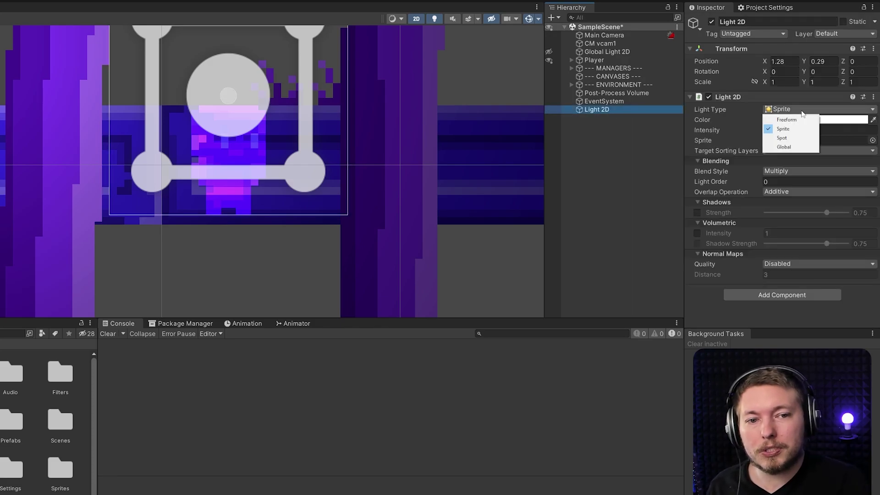
{"action": "left_click", "coordinate": [785, 146]}
{"action": "scroll", "coordinate": [315, 153], "scroll_direction": "down", "scroll_amount": 5}
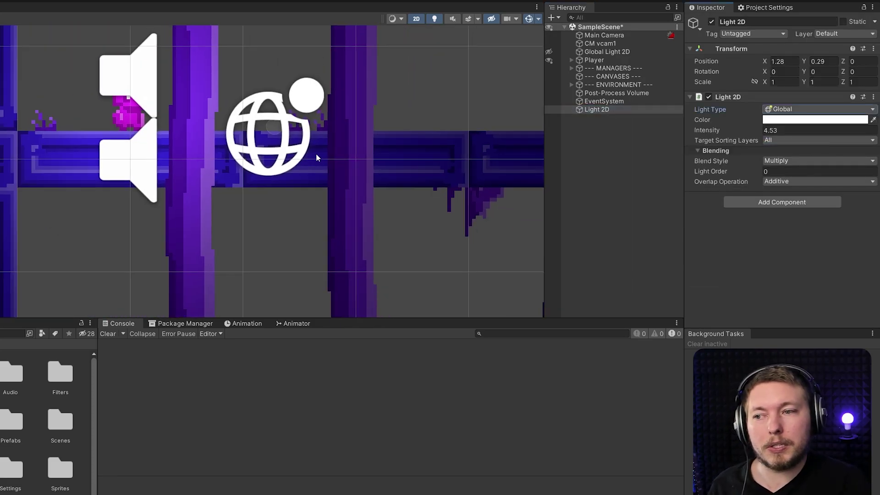
{"action": "scroll", "coordinate": [316, 153], "scroll_direction": "down", "scroll_amount": 4}
{"action": "left_click_drag", "start_coordinate": [722, 134], "coordinate": [330, 104]}
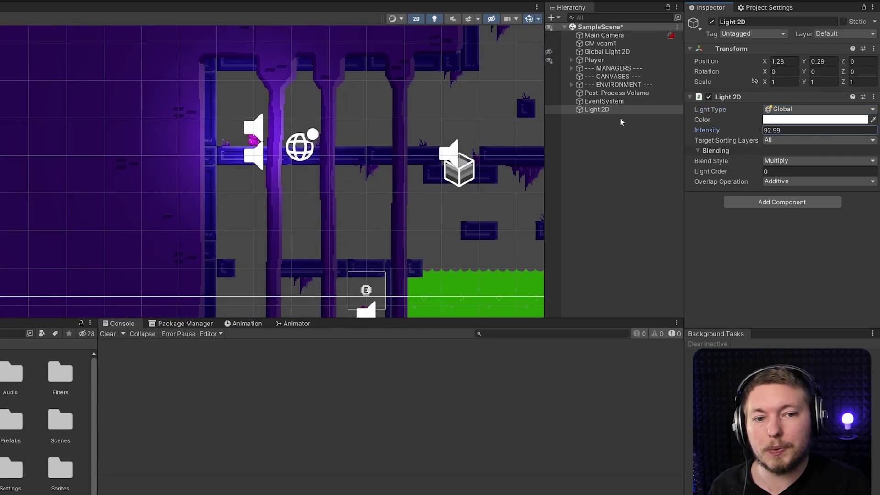
{"action": "left_click", "coordinate": [795, 143]}
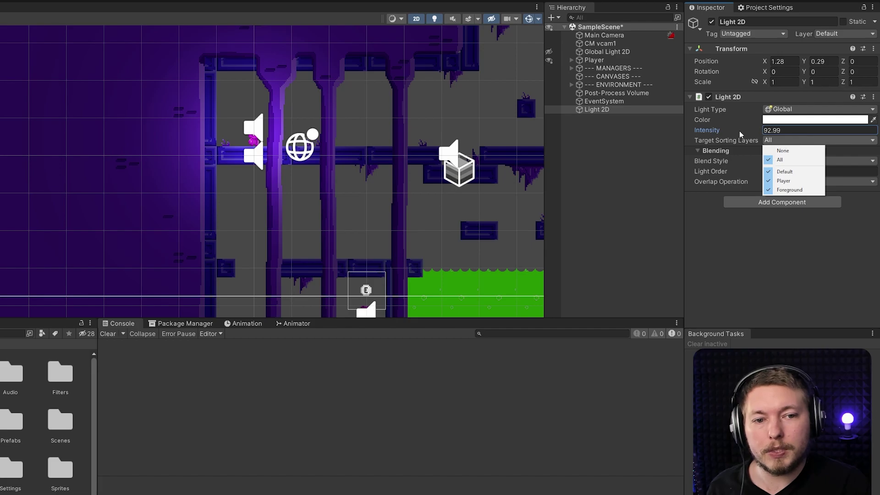
Delete the Light 2D object and set the intensity of Global Light 2D to 0.1
{"action": "left_click", "coordinate": [597, 109]}
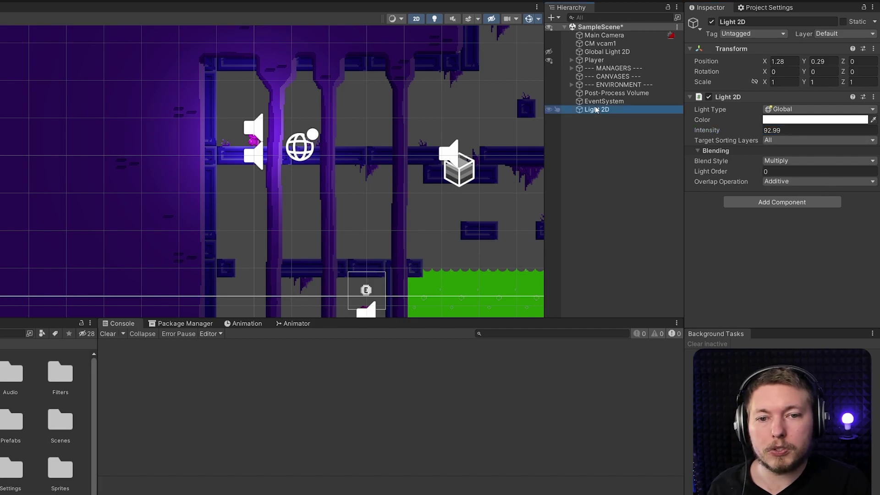
{"action": "right_click", "coordinate": [596, 109]}
{"action": "left_click", "coordinate": [633, 171]}
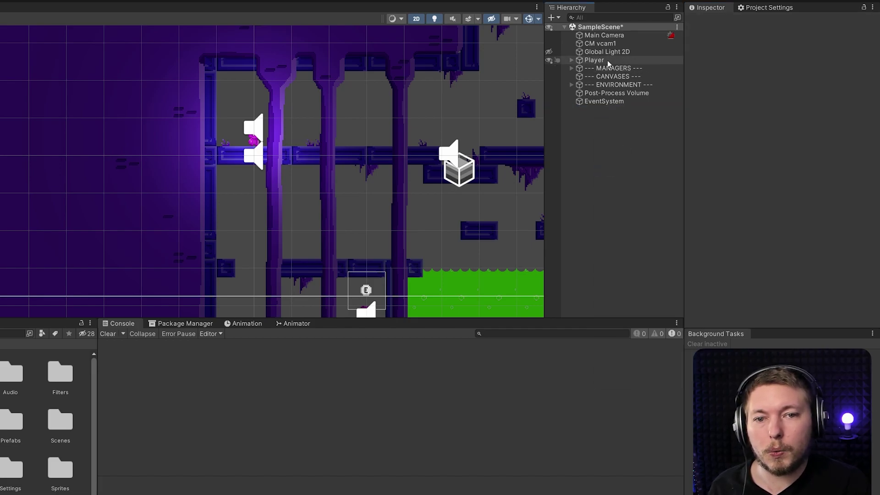
{"action": "left_click", "coordinate": [606, 53]}
{"action": "mouse_move", "coordinate": [759, 130]}
{"action": "left_mouse_down"}
{"action": "mouse_move", "coordinate": [775, 130]}
{"action": "mouse_move", "coordinate": [758, 128]}
{"action": "left_mouse_up"}
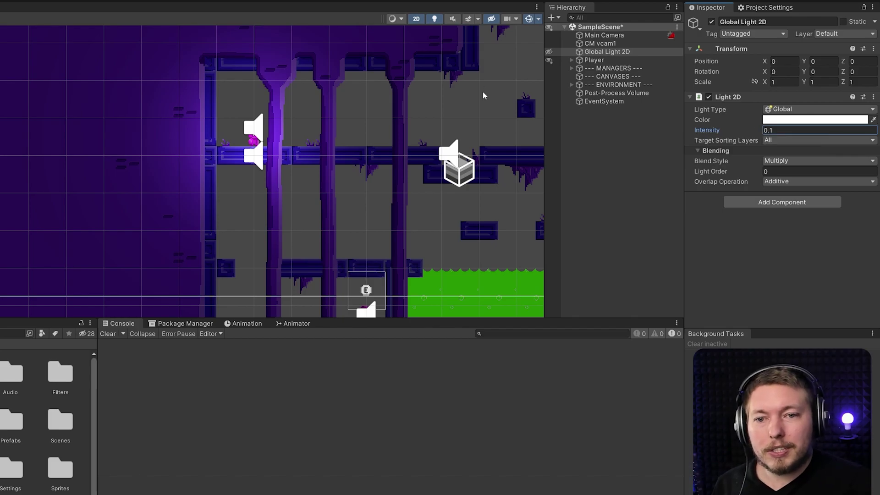
Add a spot Light 2D as a child of the small floating block Platform_05 (10)
{"action": "middle_click_drag", "start_coordinate": [483, 95], "coordinate": [258, 111]}
{"action": "left_click", "coordinate": [303, 130]}
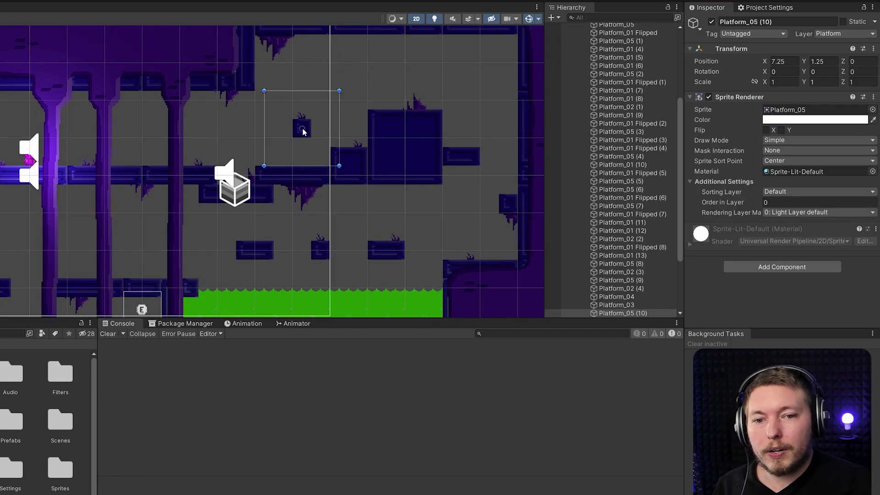
{"action": "scroll", "coordinate": [596, 165], "scroll_direction": "down", "scroll_amount": 3}
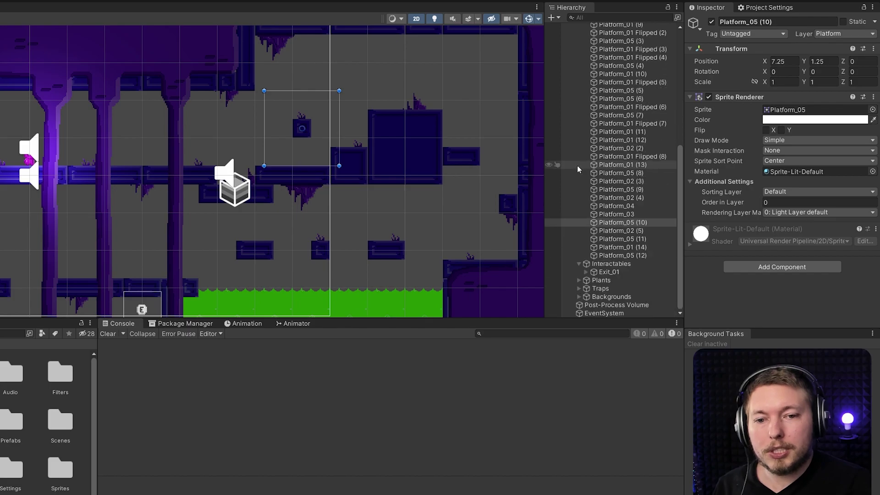
{"action": "right_click", "coordinate": [610, 223]}
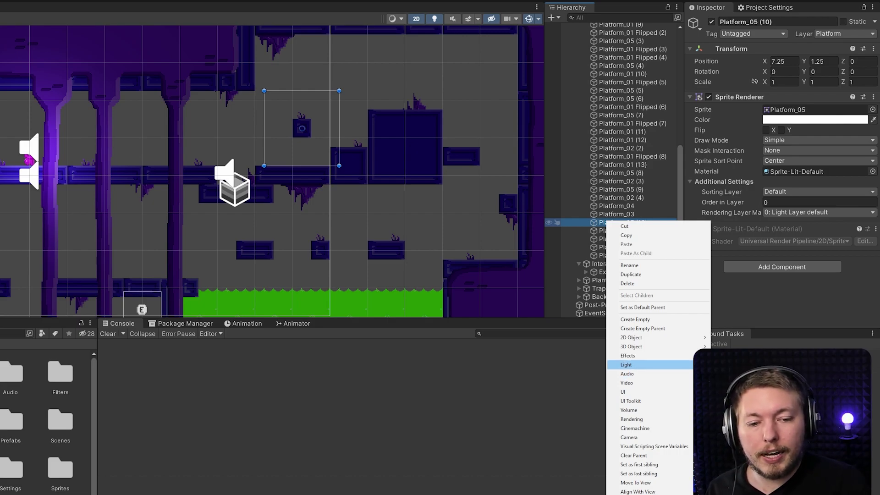
{"action": "left_click", "coordinate": [733, 374]}
{"action": "scroll", "coordinate": [347, 143], "scroll_direction": "up", "scroll_amount": 3}
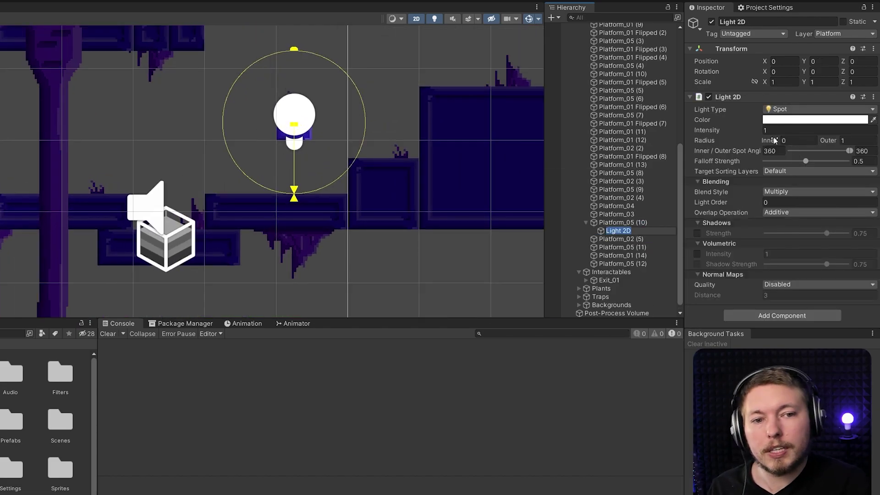
Set the block's spot light to inner radius 0.36, outer radius 1.96 and intensity 2
{"action": "left_click_drag", "start_coordinate": [772, 139], "coordinate": [780, 139]}
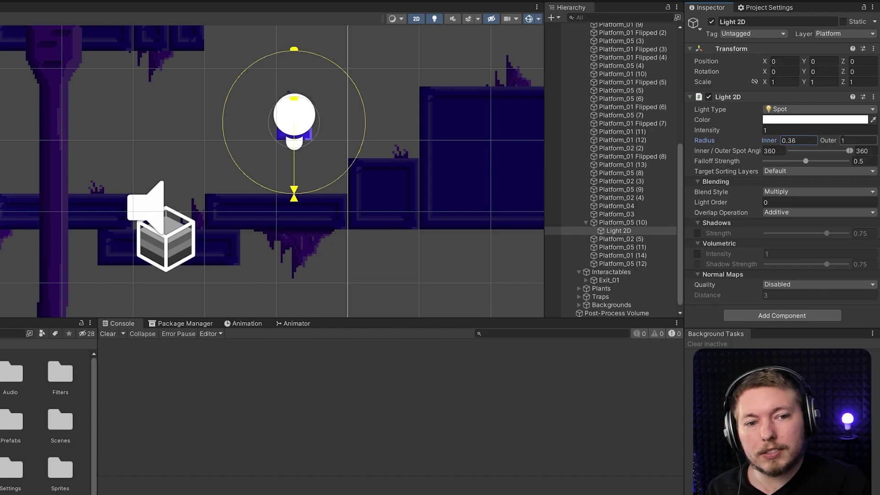
{"action": "left_click_drag", "start_coordinate": [828, 140], "coordinate": [836, 138]}
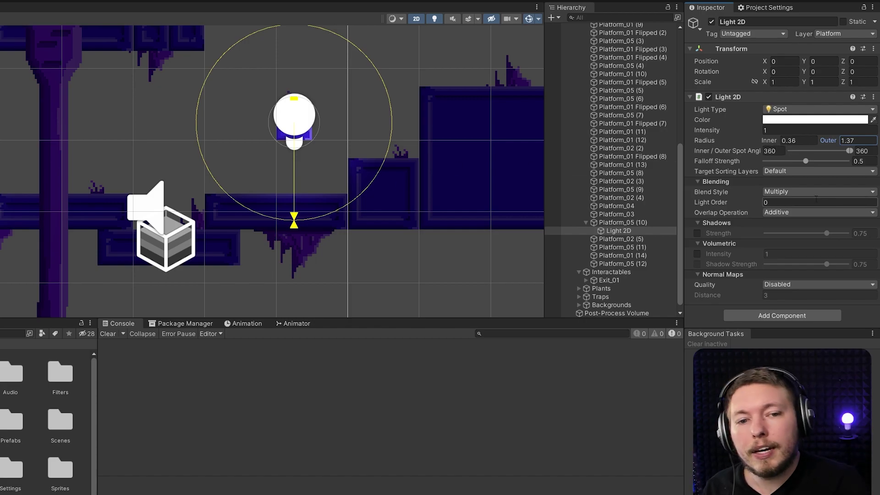
{"action": "left_click_drag", "start_coordinate": [761, 129], "coordinate": [771, 132]}
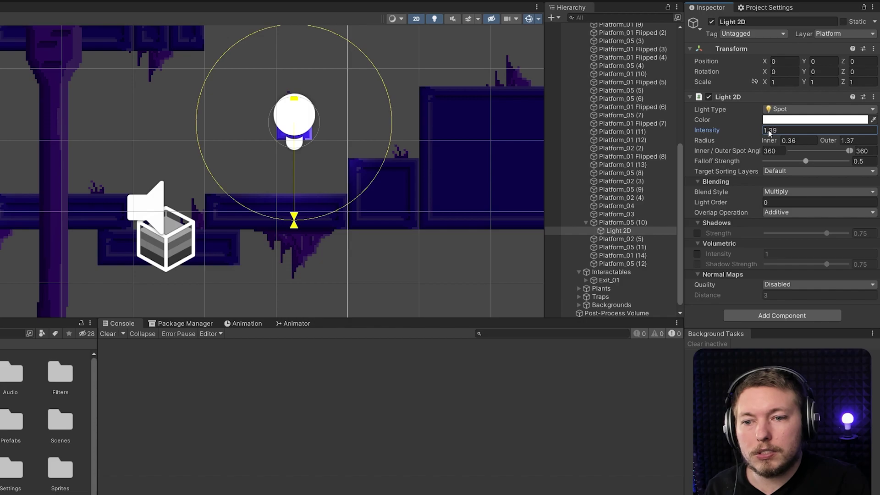
{"action": "left_click_drag", "start_coordinate": [839, 142], "coordinate": [849, 143]}
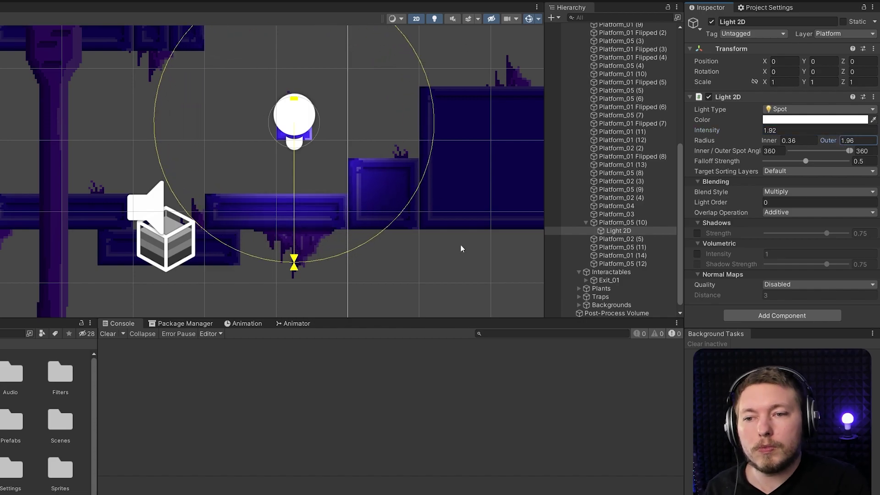
{"action": "left_click", "coordinate": [843, 129]}
{"action": "type", "text": "2"}
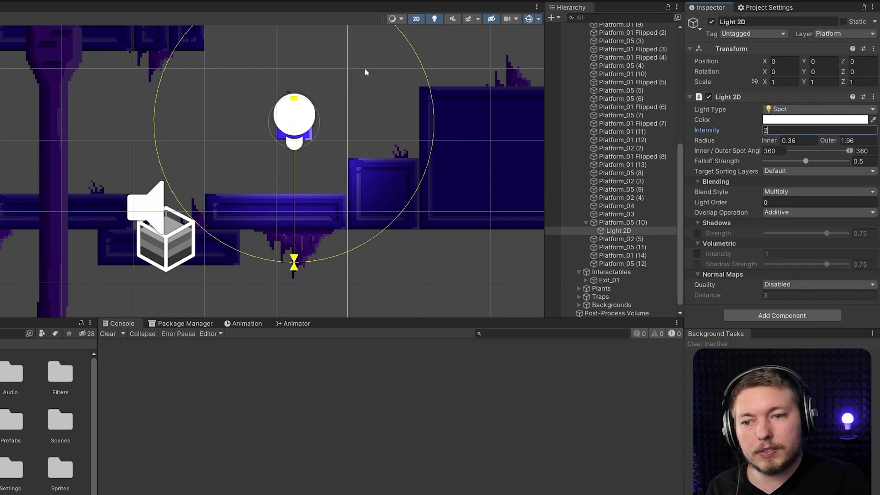
{"action": "key", "text": "Return"}
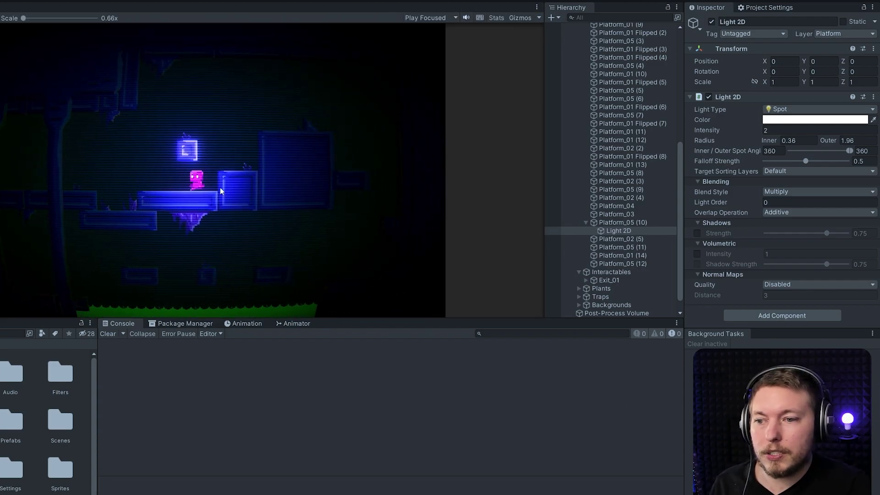
Play-test the scene by moving the player left away from the lit block, and exit play mode
{"action": "key", "text": "Left"}
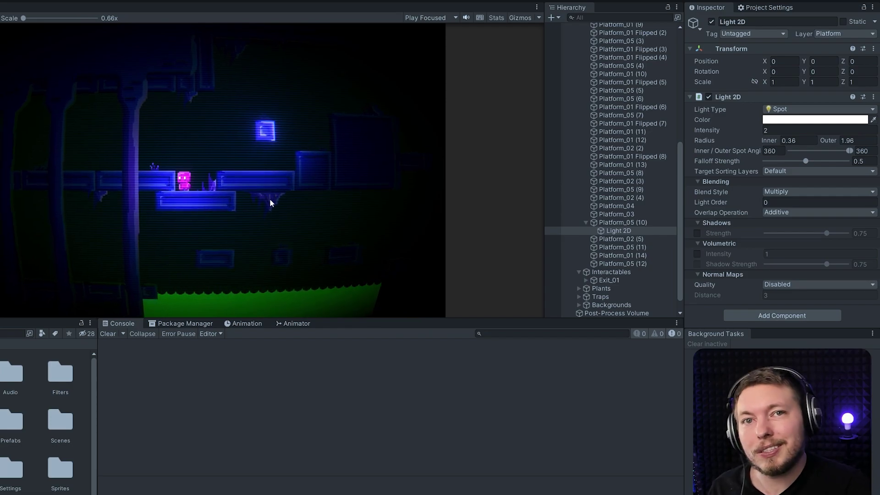
{"action": "left_click", "coordinate": [426, 21]}
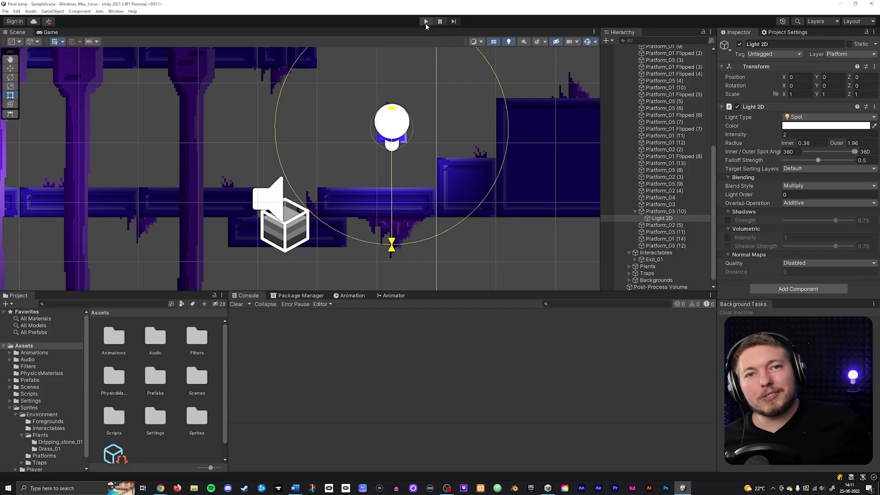